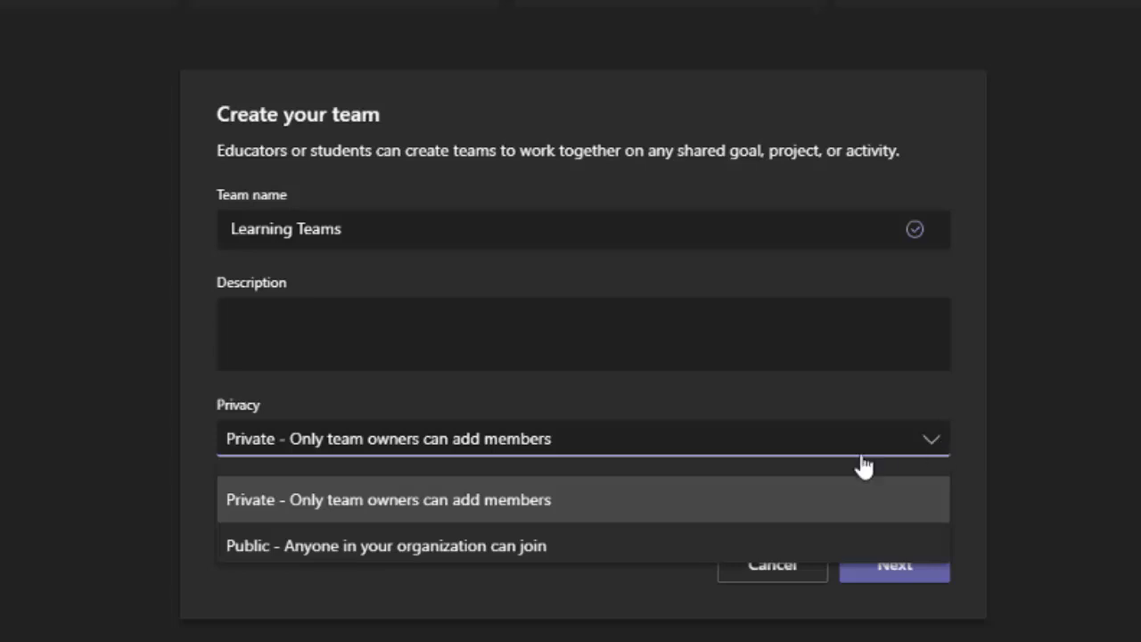
# Keep the Learning Teams team Private and create it, reaching the Add members step
pyautogui.click(562, 502)
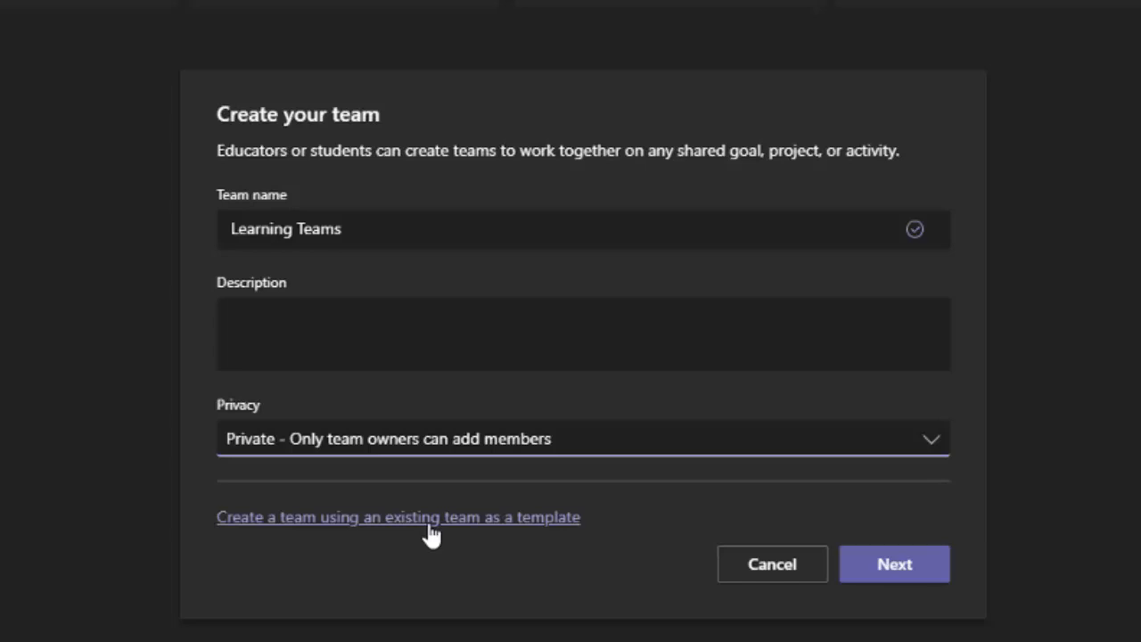
pyautogui.click(885, 578)
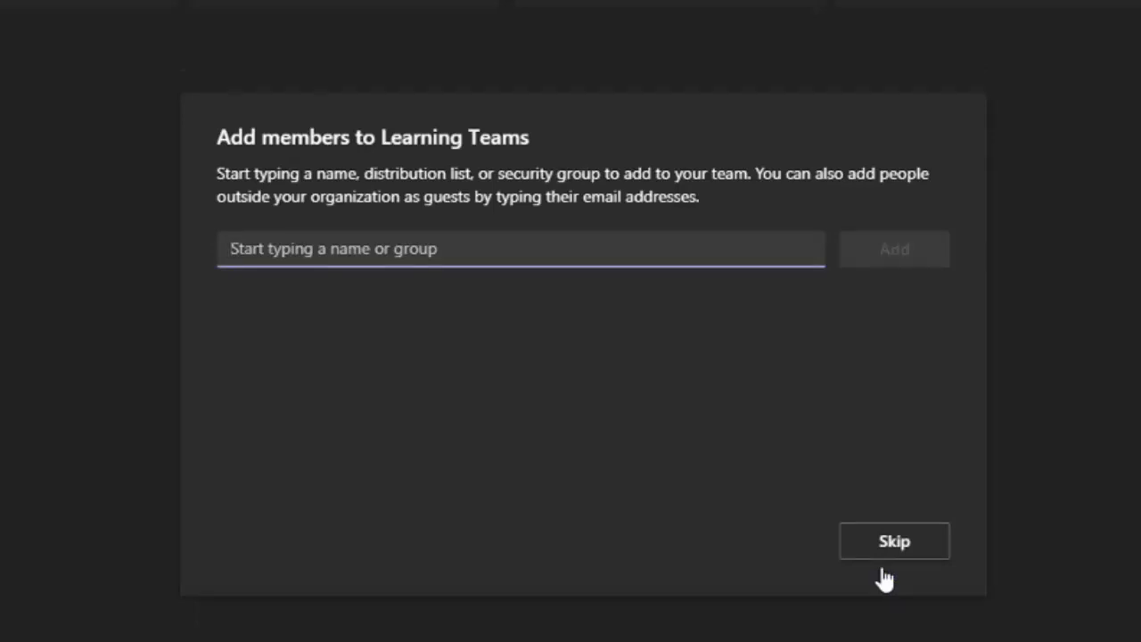
# Add the suggested outside guest to Learning Teams and close the members dialog
pyautogui.click(360, 313)
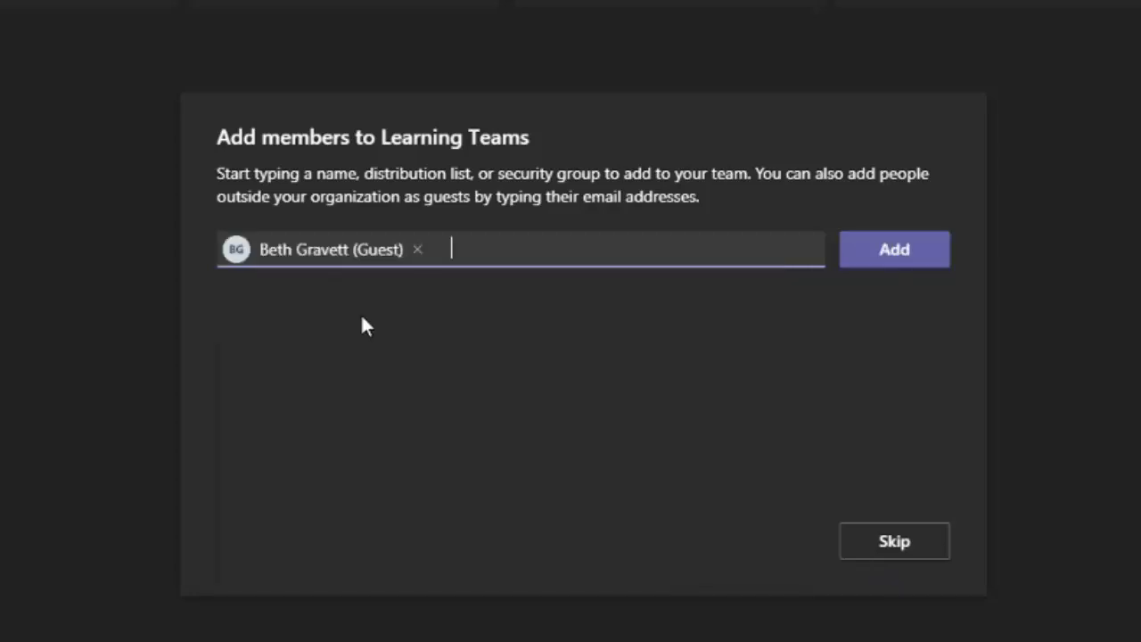
pyautogui.click(902, 261)
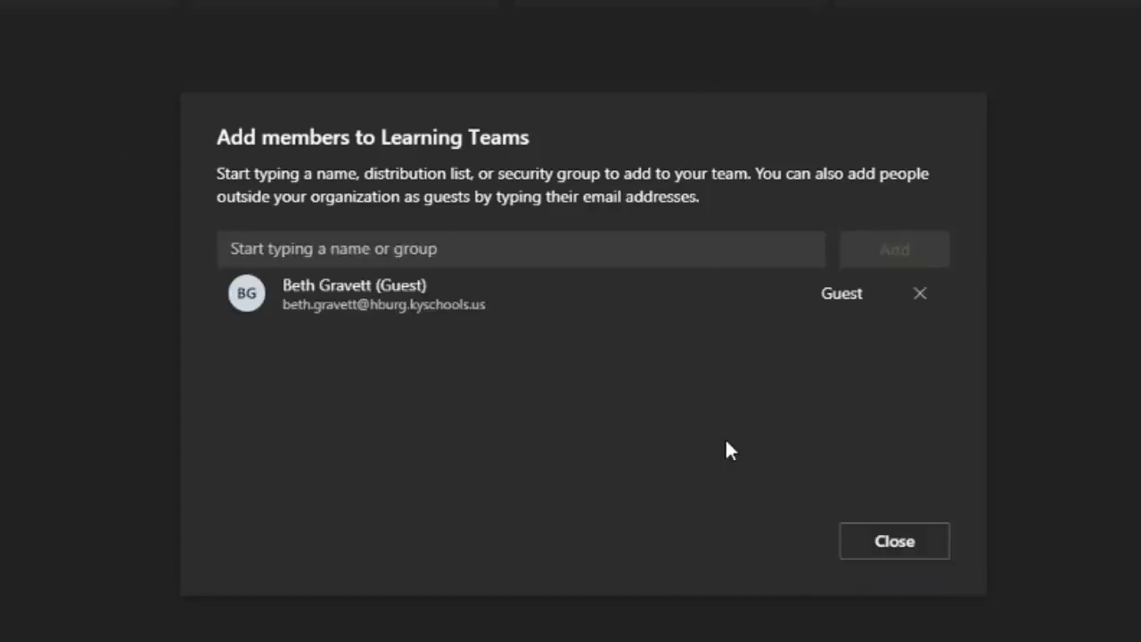
pyautogui.click(894, 542)
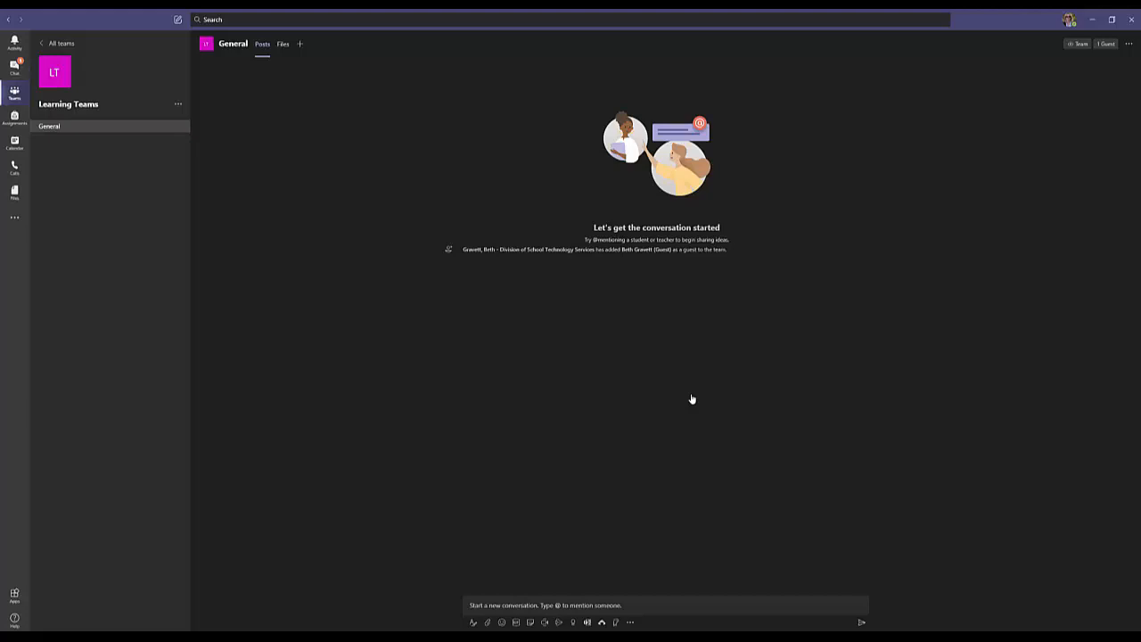
# View the General channel's empty Files tab, then start adding a new channel tab
pyautogui.click(282, 45)
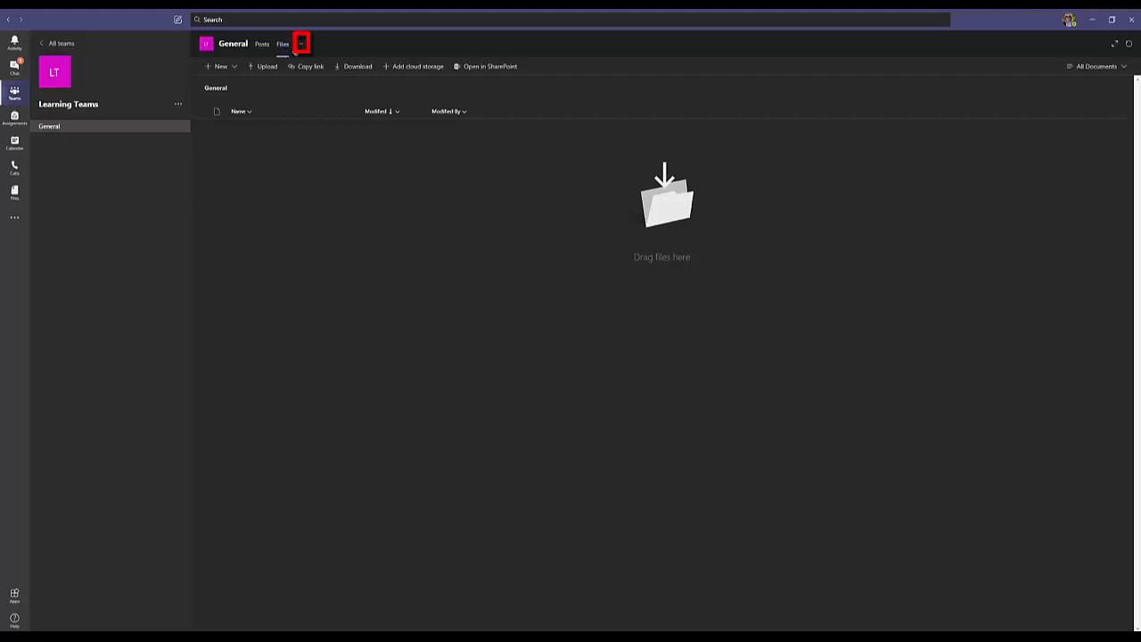
pyautogui.click(301, 43)
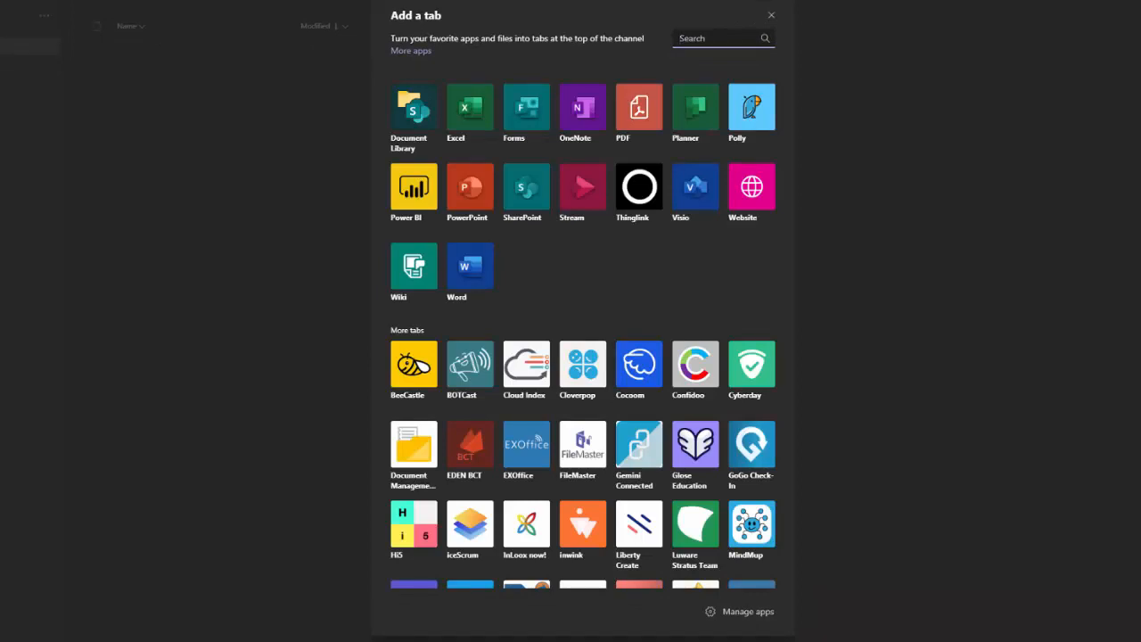
# Add a Planner tab to General with a new plan named 'Learning Teams'
pyautogui.click(683, 142)
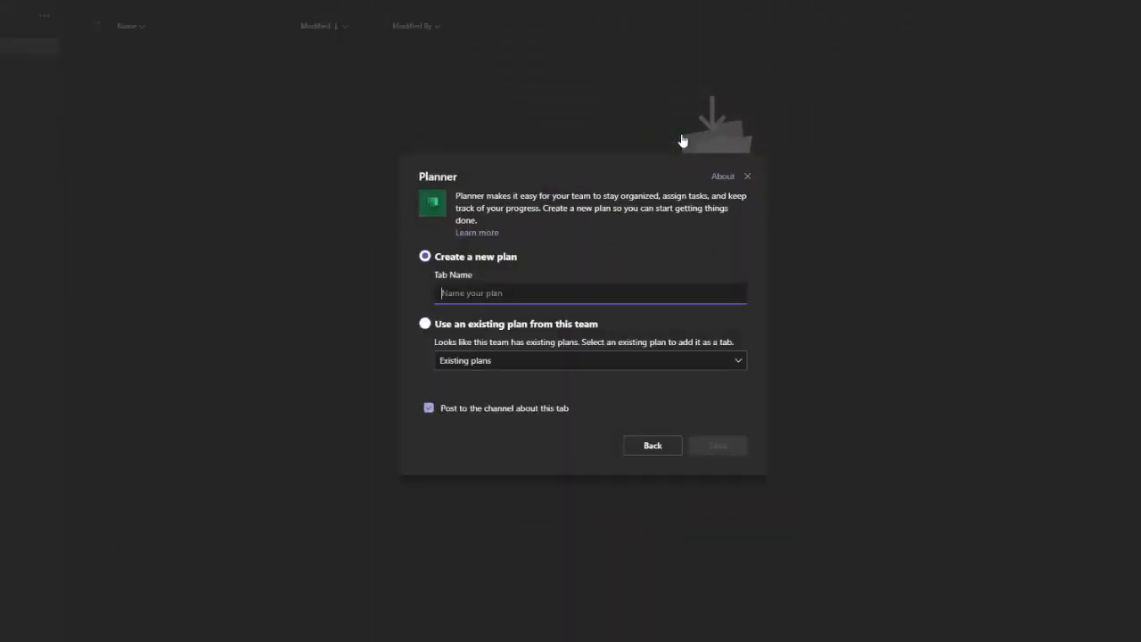
pyautogui.write('Learning Teams')
pyautogui.click(717, 446)
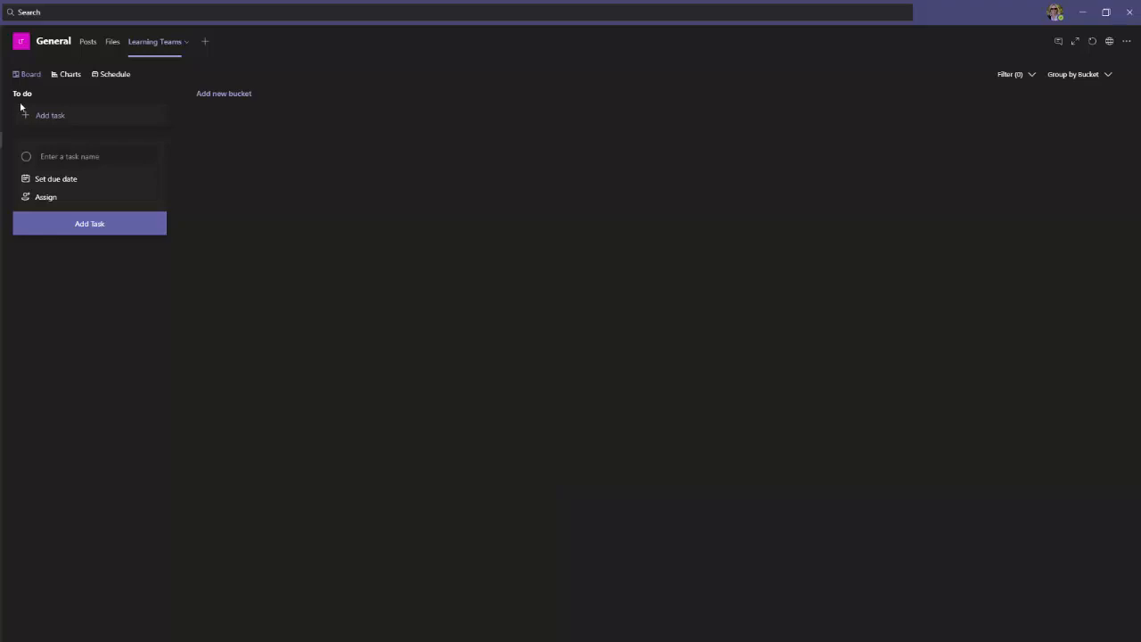
# Add 'Videos' and 'Project Work' buckets beside To do on the plan board
pyautogui.click(241, 97)
pyautogui.write('V')
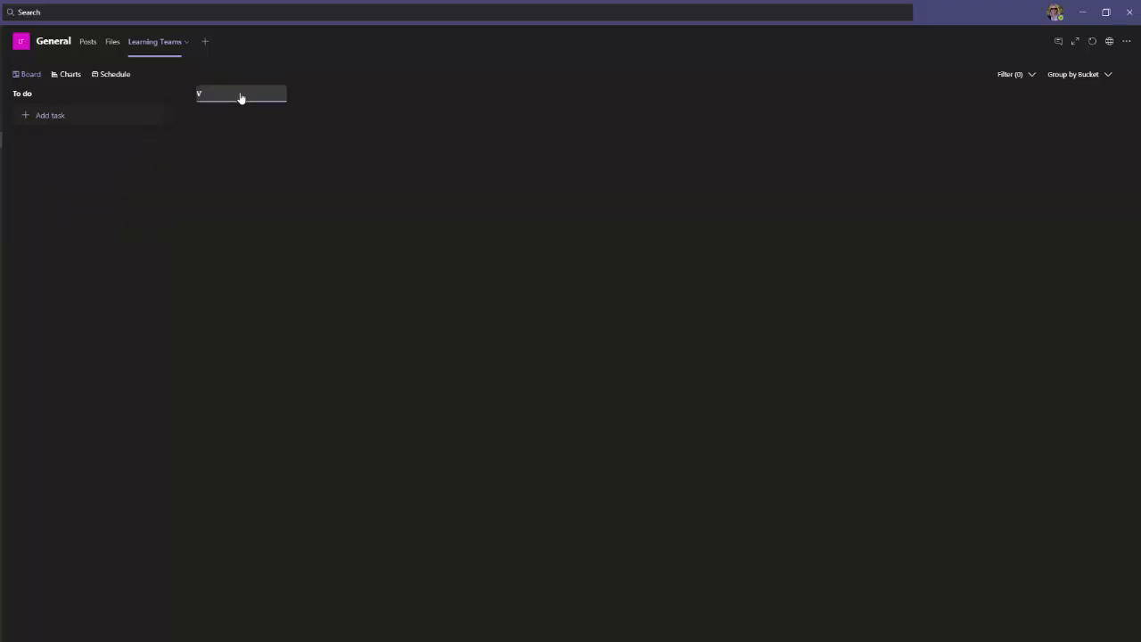
pyautogui.write('ideos')
pyautogui.press('Return')
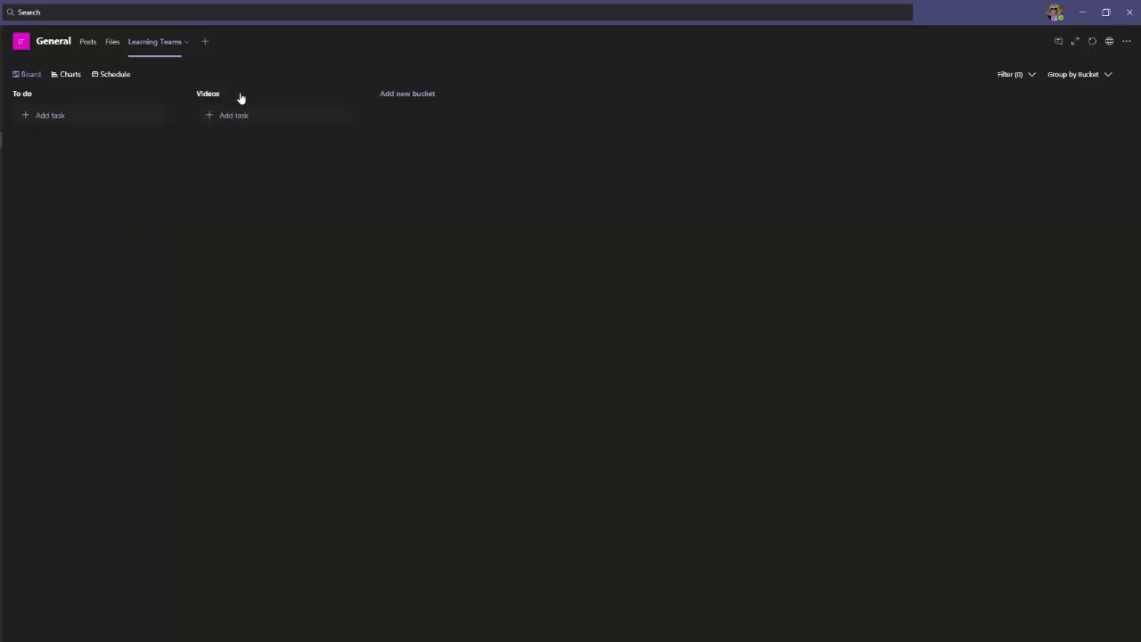
pyautogui.click(403, 96)
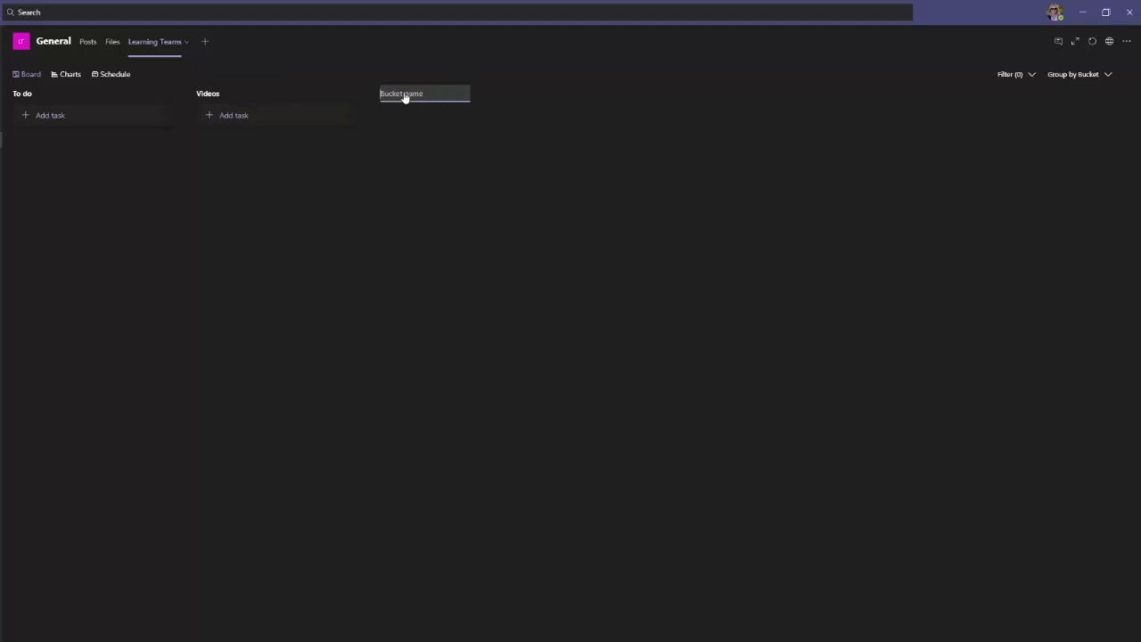
pyautogui.write('Project Work')
pyautogui.press('Return')
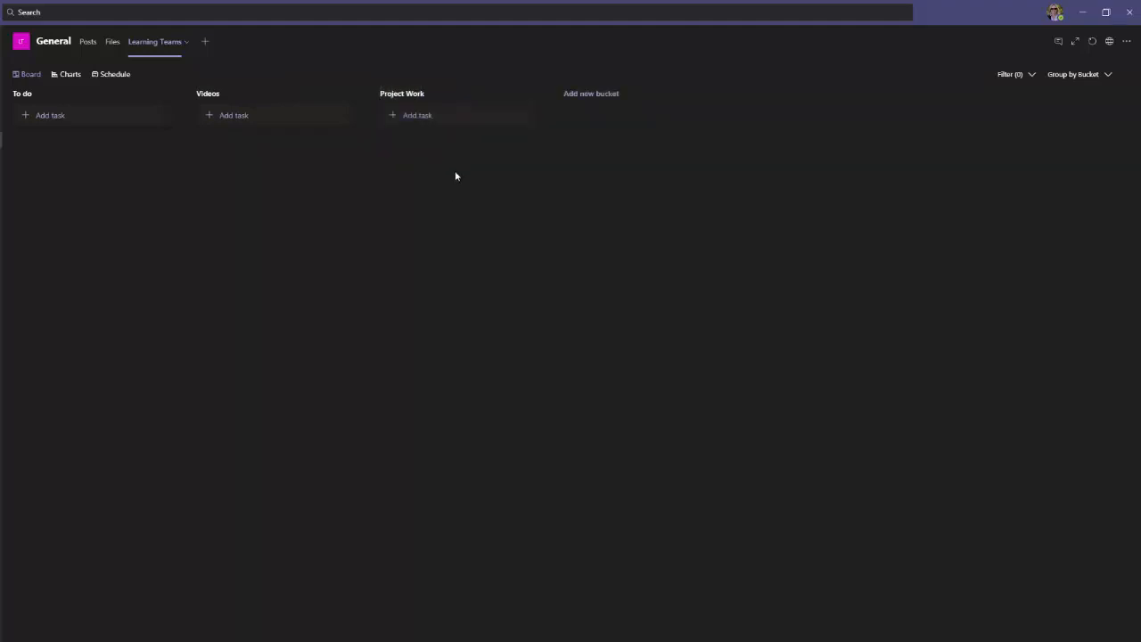
pyautogui.click(30, 122)
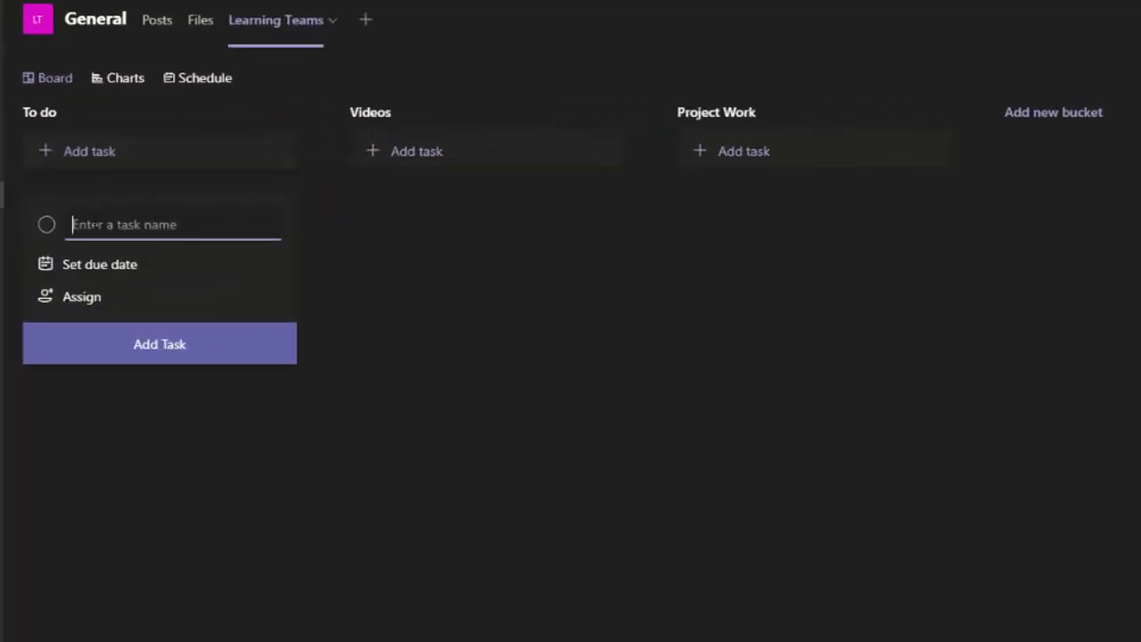
# Create the 'Record Training Videos' task due 07/20, assigned to the team owner
pyautogui.write('Record Training Videos')
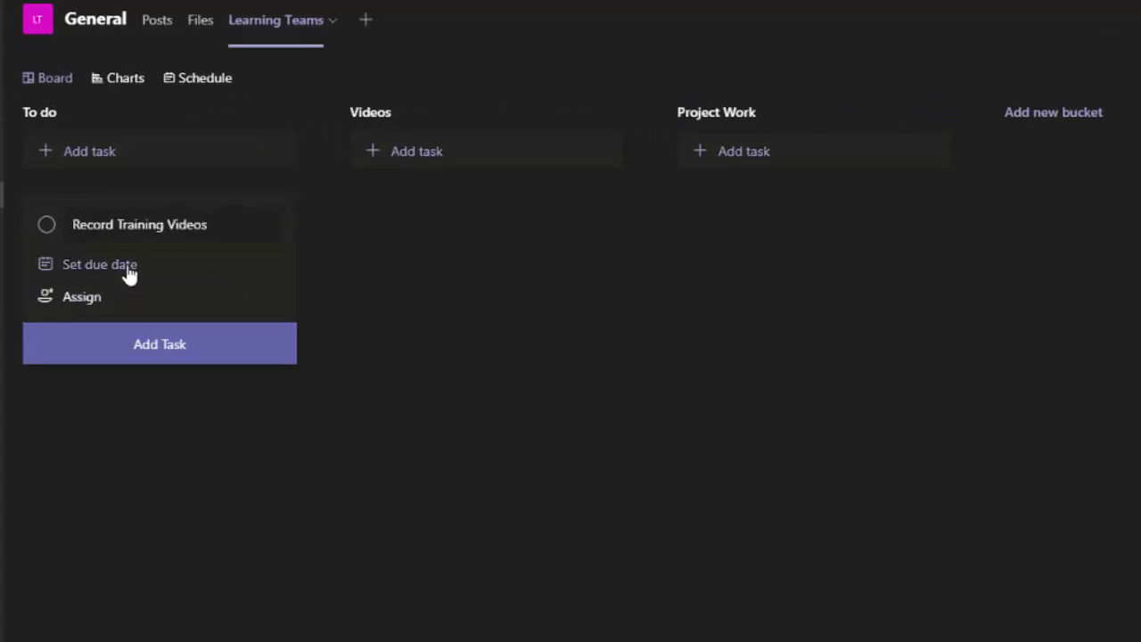
pyautogui.click(129, 275)
pyautogui.click(86, 331)
pyautogui.click(89, 303)
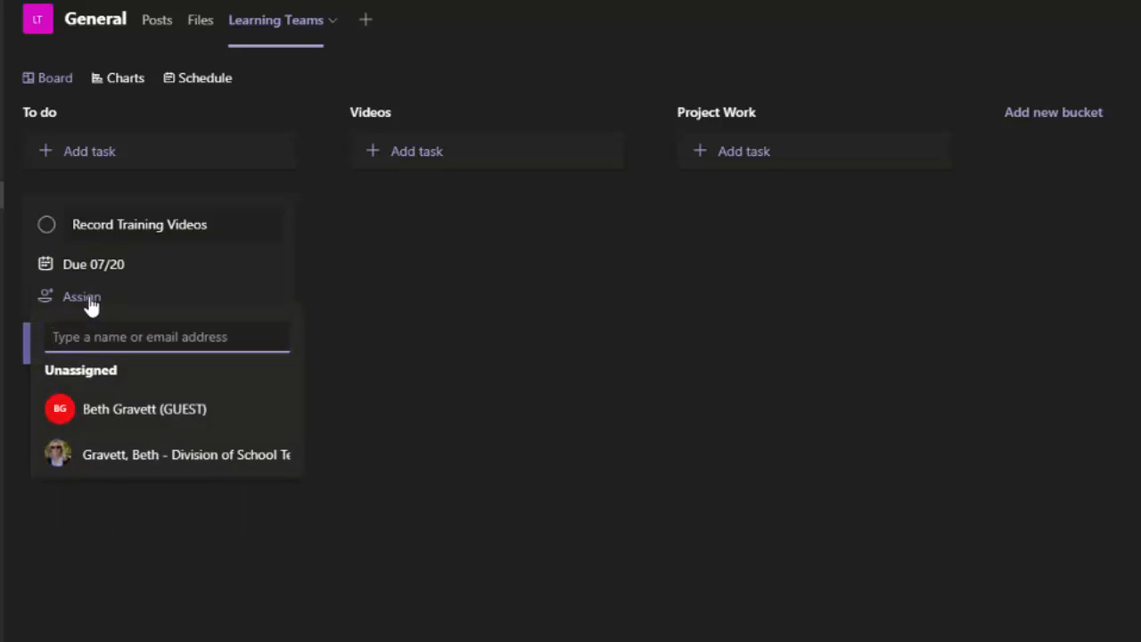
pyautogui.click(104, 472)
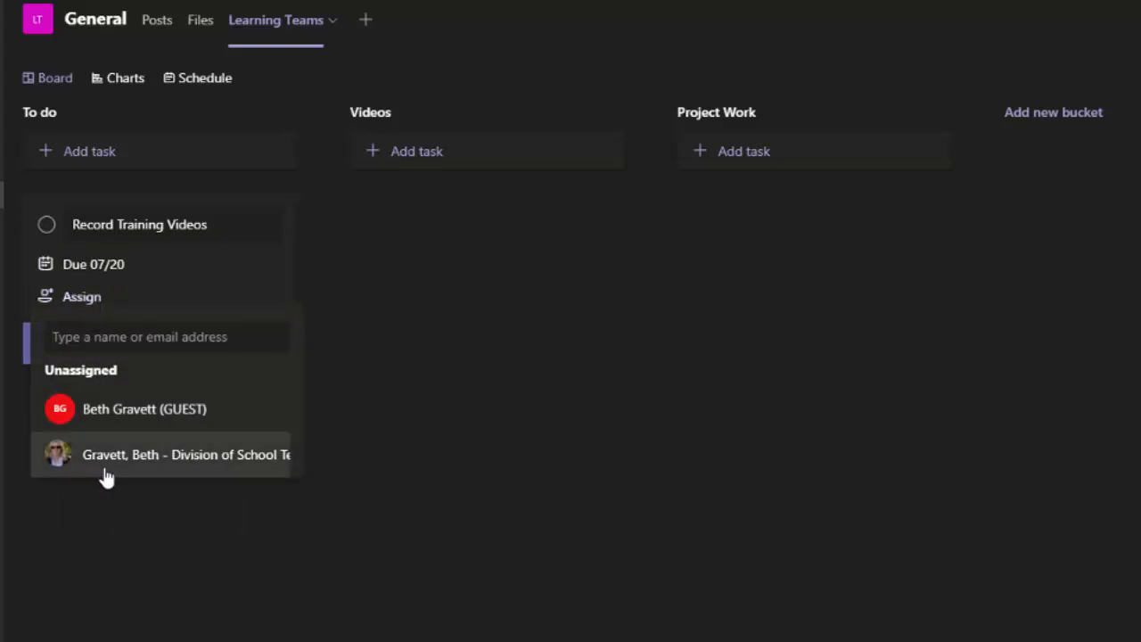
# Mark the task complete, view completed tasks, then mark it not complete again
pyautogui.click(43, 218)
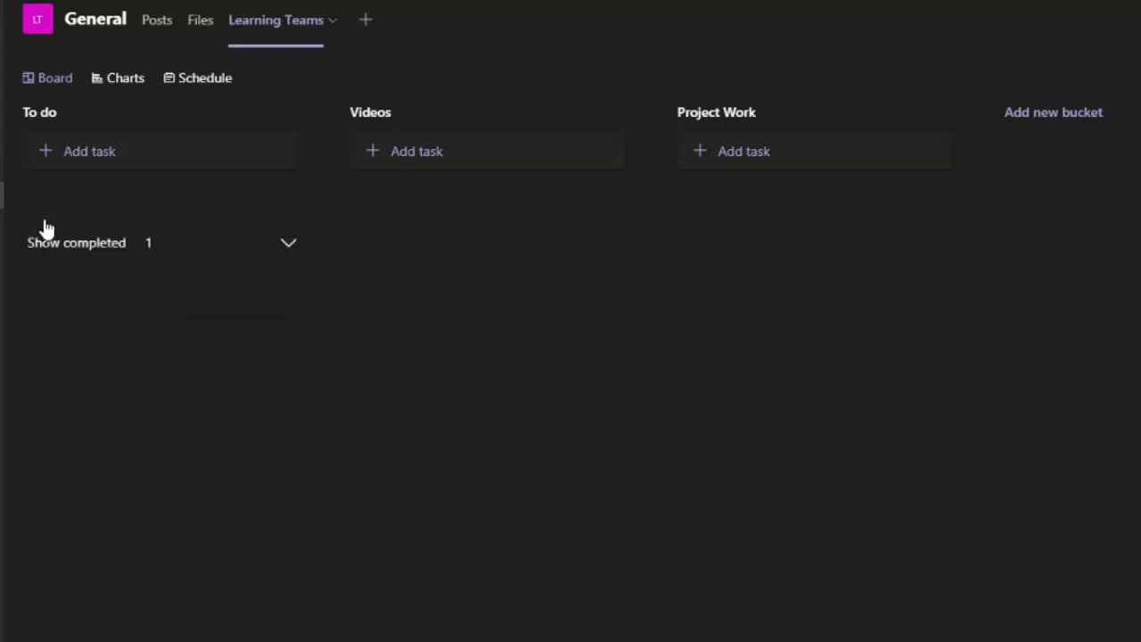
pyautogui.click(249, 243)
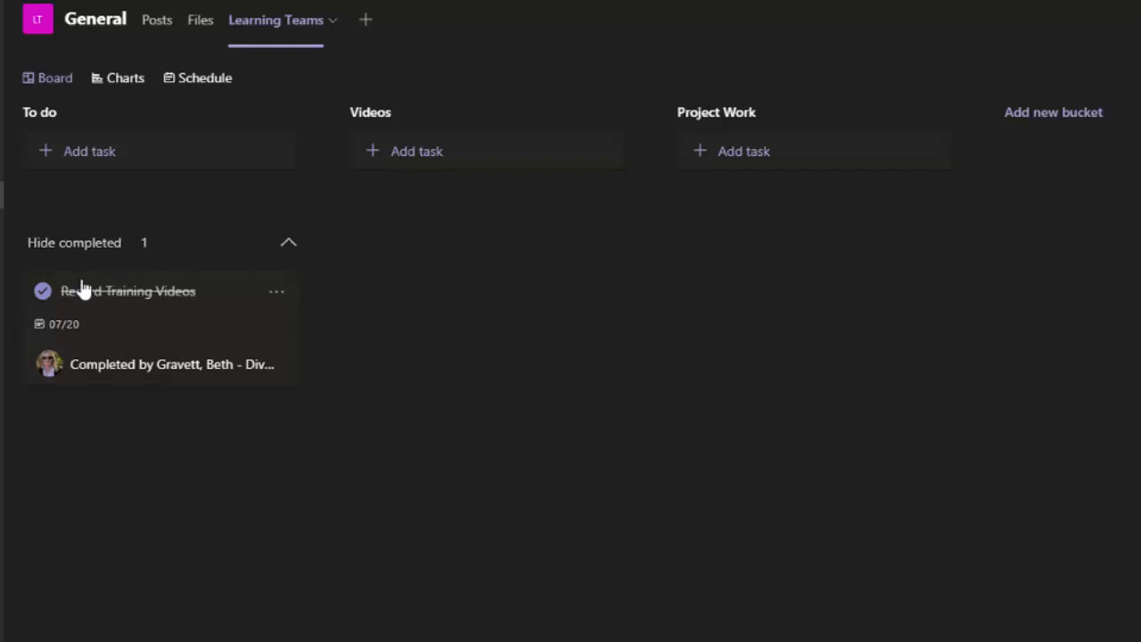
pyautogui.click(43, 293)
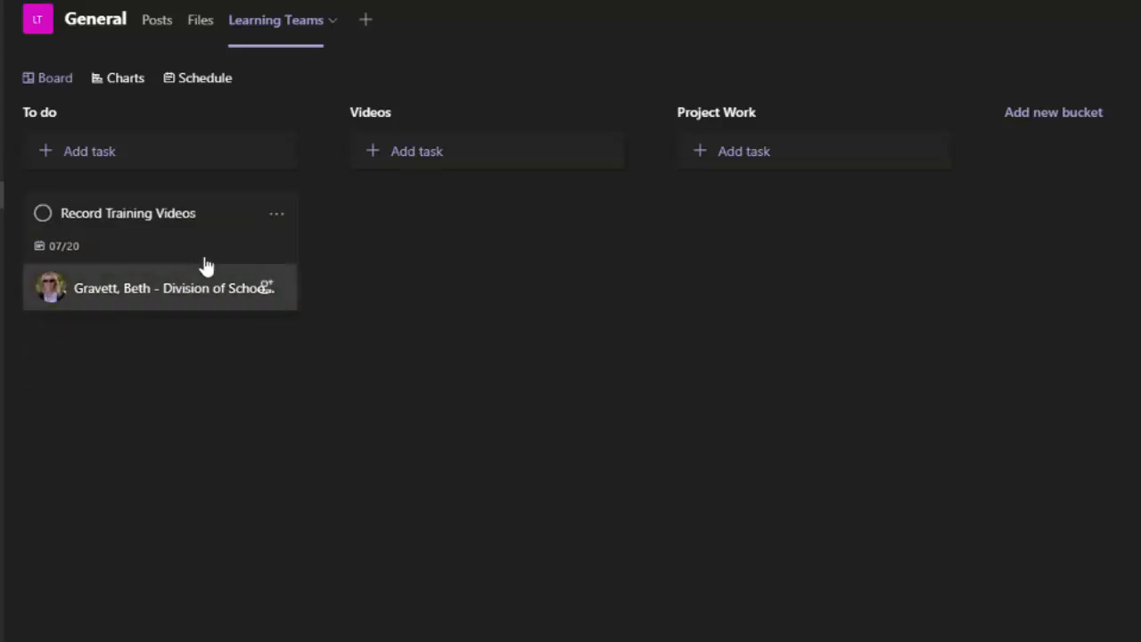
pyautogui.click(276, 219)
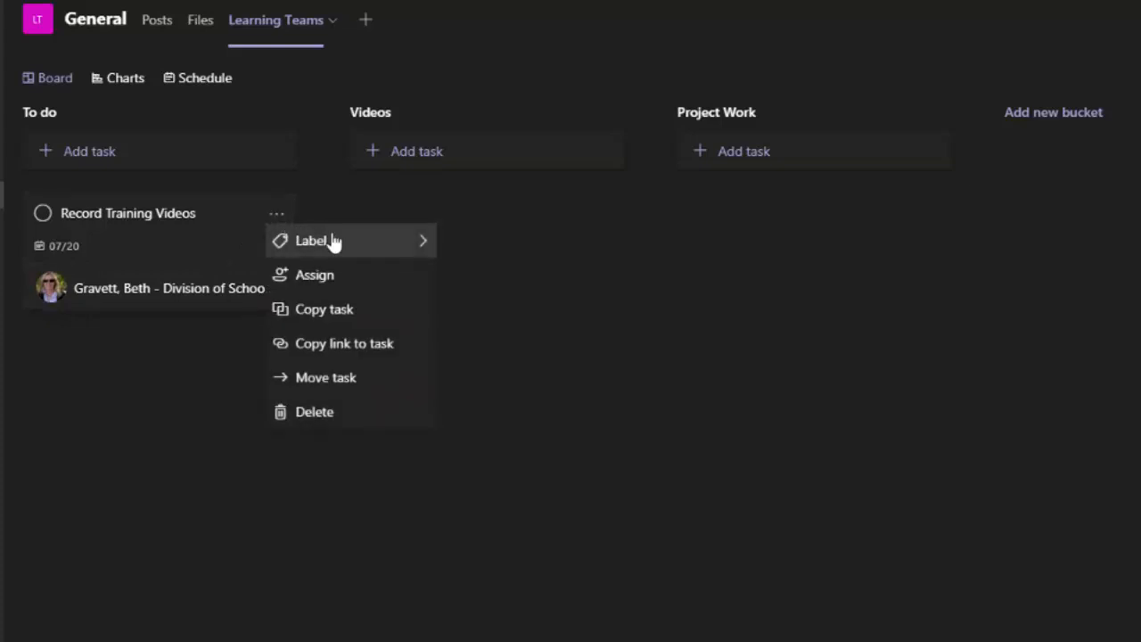
# Move Record Training Videos into the Videos bucket and open the board's filter options
pyautogui.moveTo(331, 241)
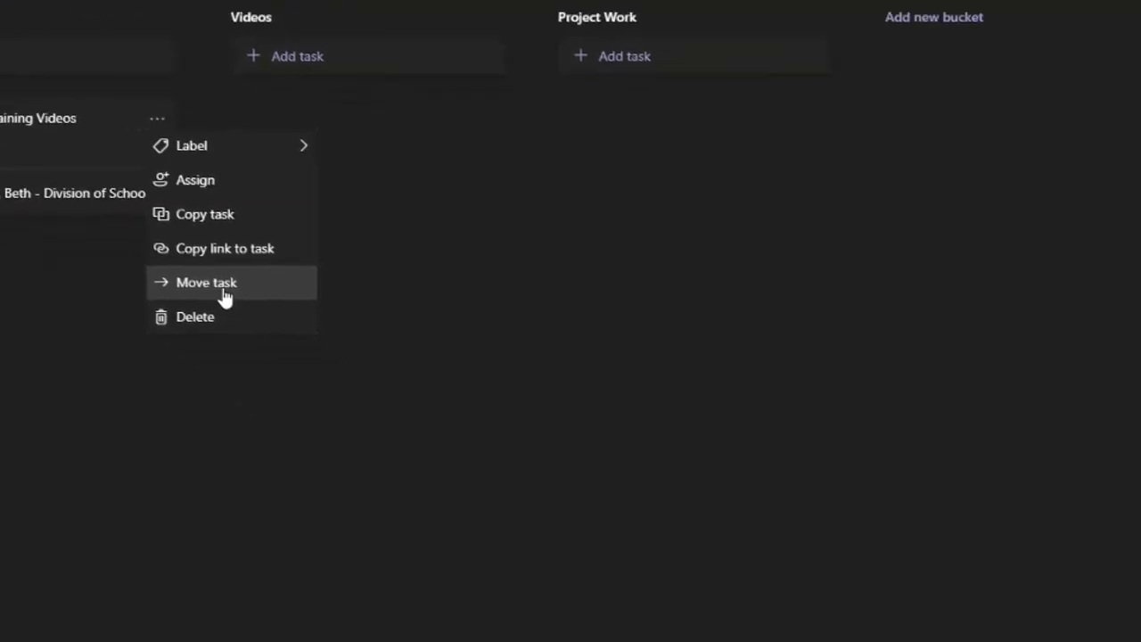
pyautogui.click(345, 393)
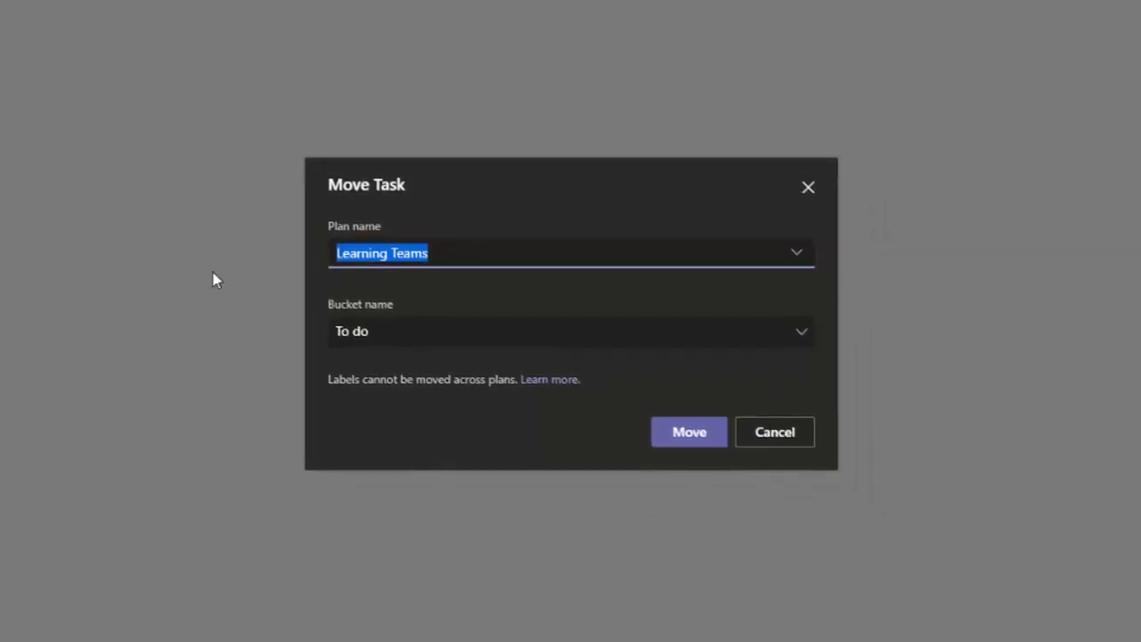
pyautogui.click(806, 342)
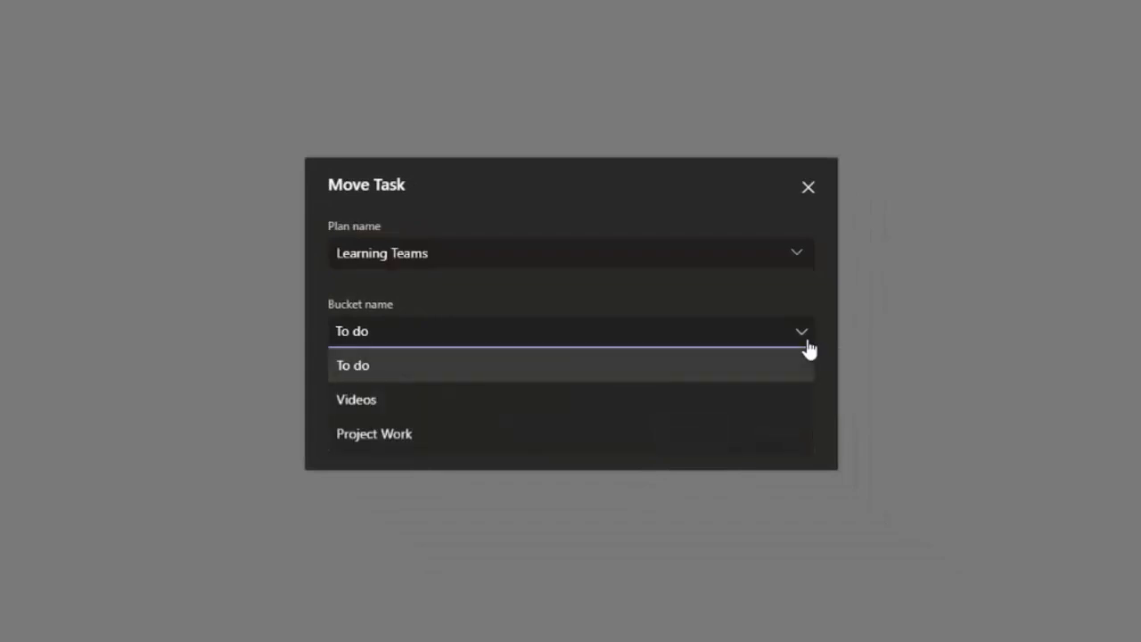
pyautogui.click(397, 401)
pyautogui.click(698, 436)
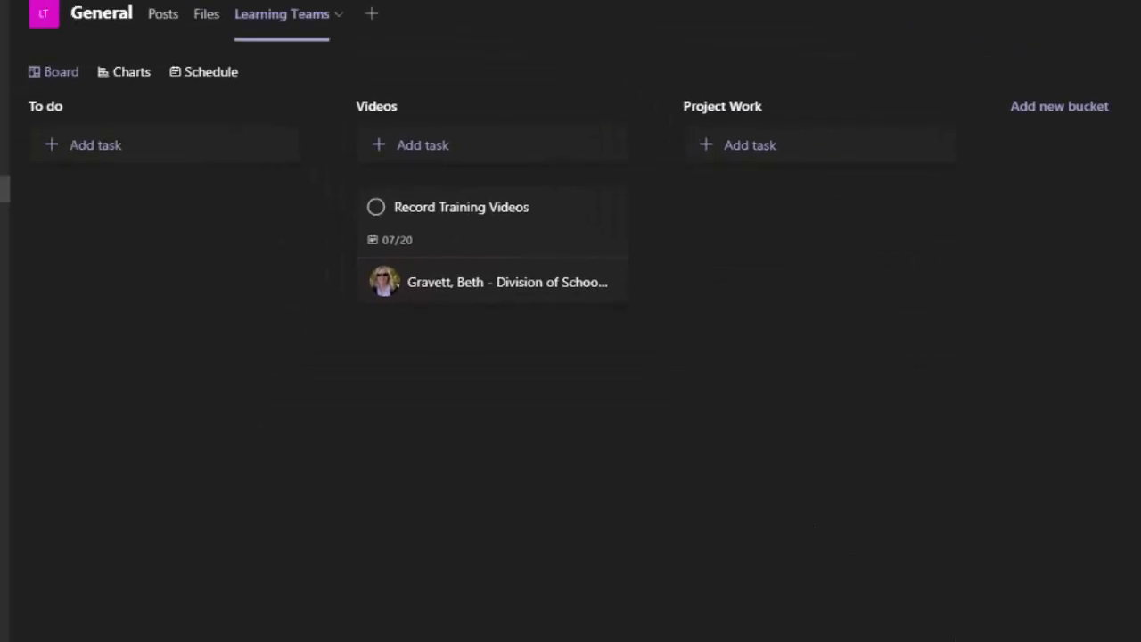
pyautogui.click(958, 56)
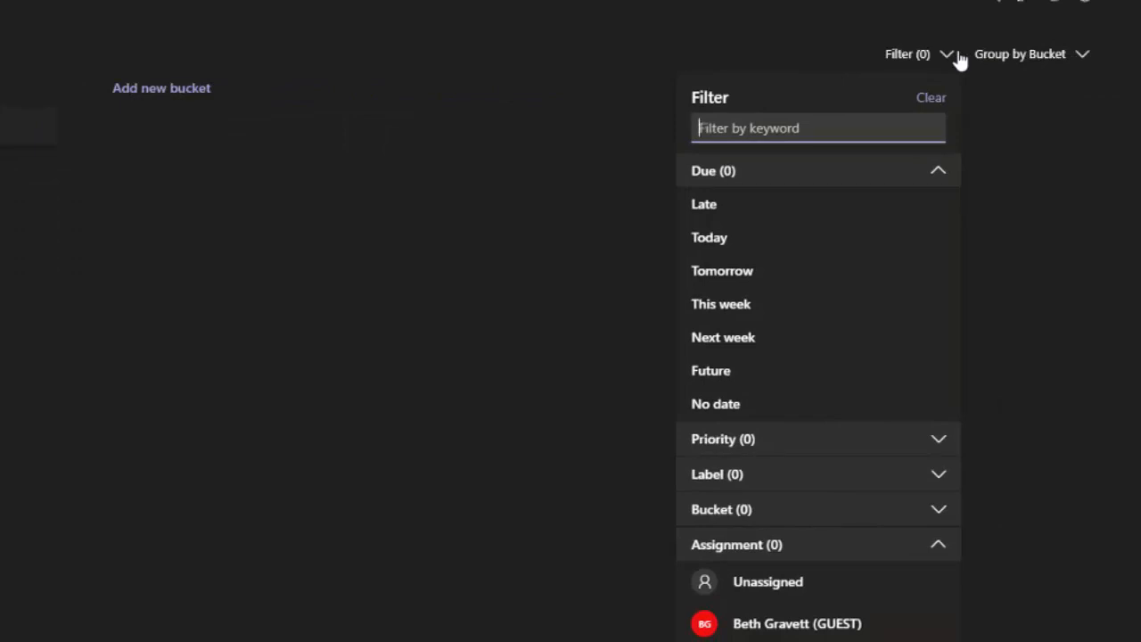
# Close the filter panel and show the board's Group by options
pyautogui.click(1089, 57)
pyautogui.click(1089, 56)
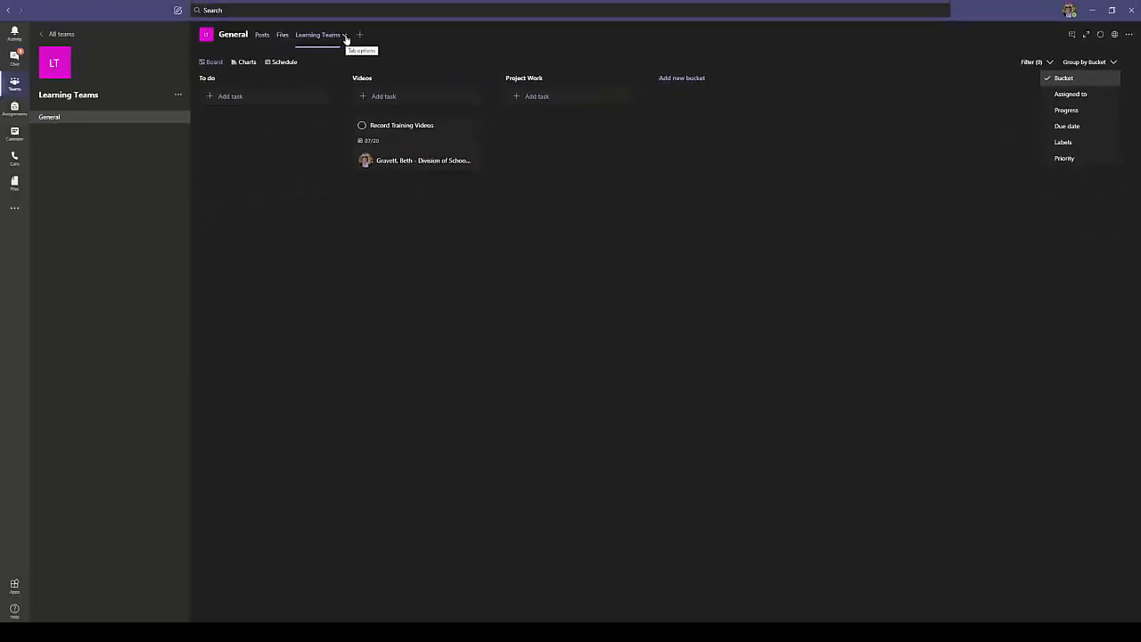
# Create a Private channel named STLP in Learning Teams, skipping adding members
pyautogui.click(178, 95)
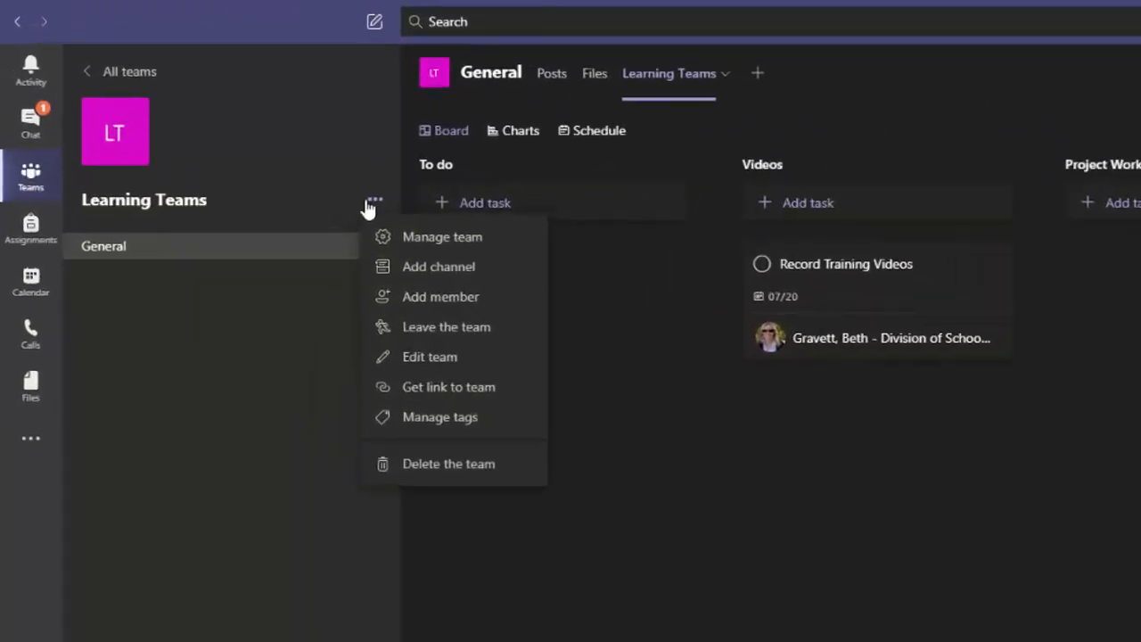
pyautogui.click(446, 266)
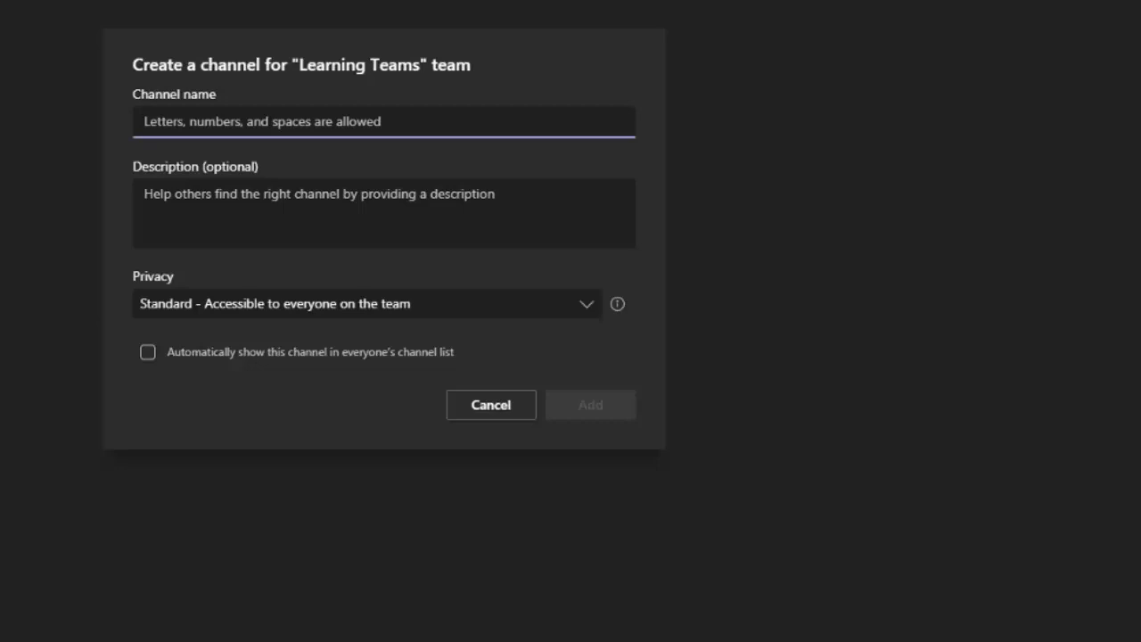
pyautogui.write('STLP')
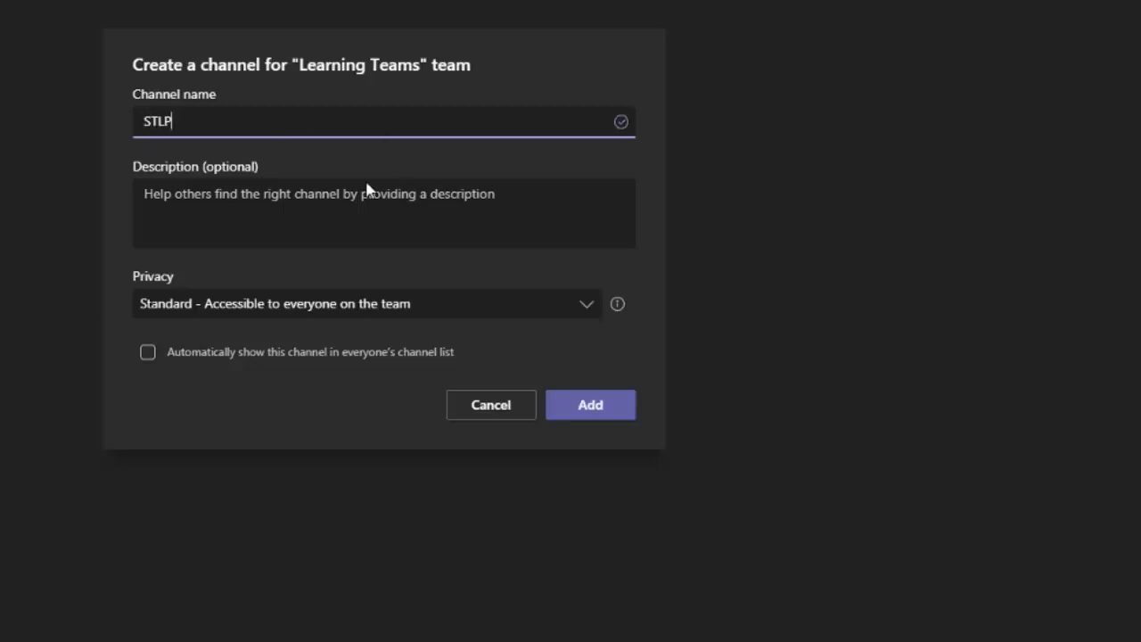
pyautogui.click(584, 309)
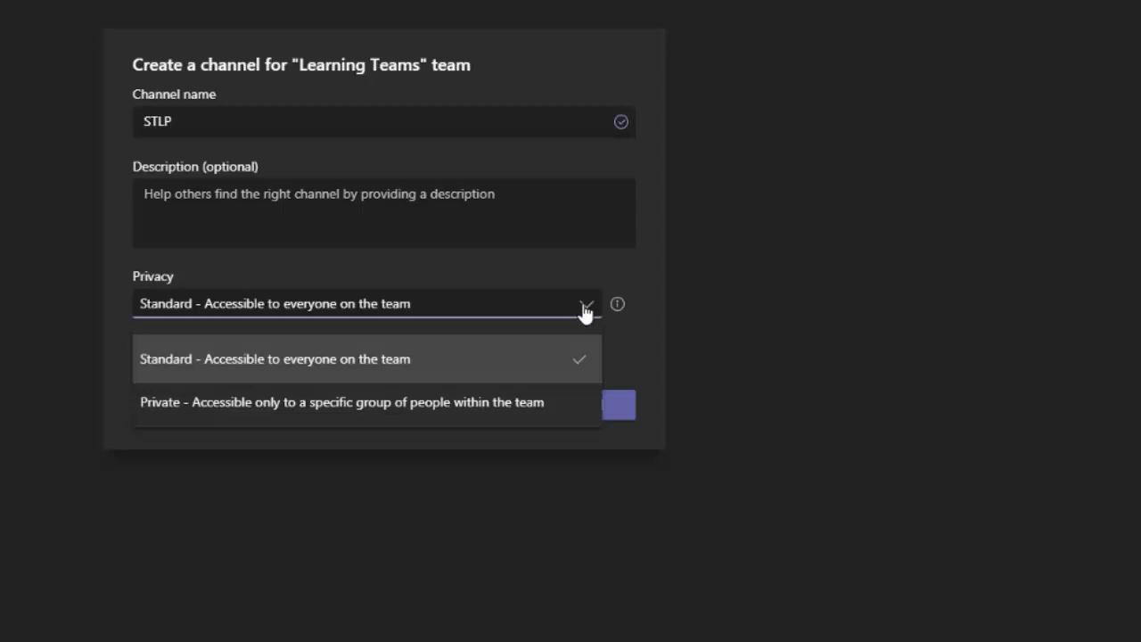
pyautogui.click(476, 408)
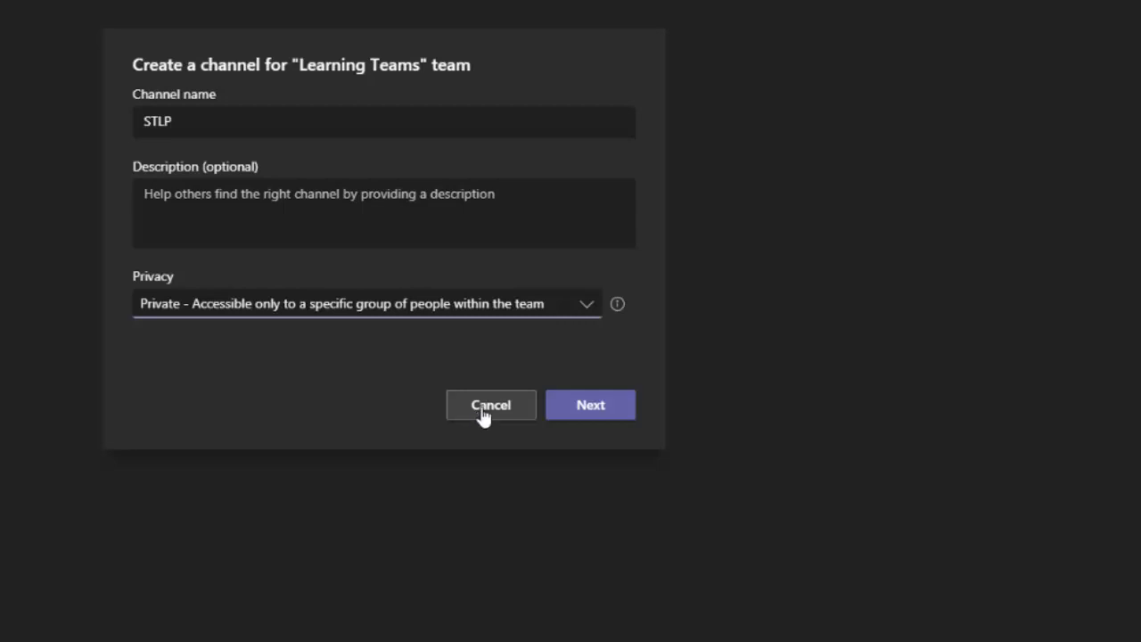
pyautogui.click(580, 306)
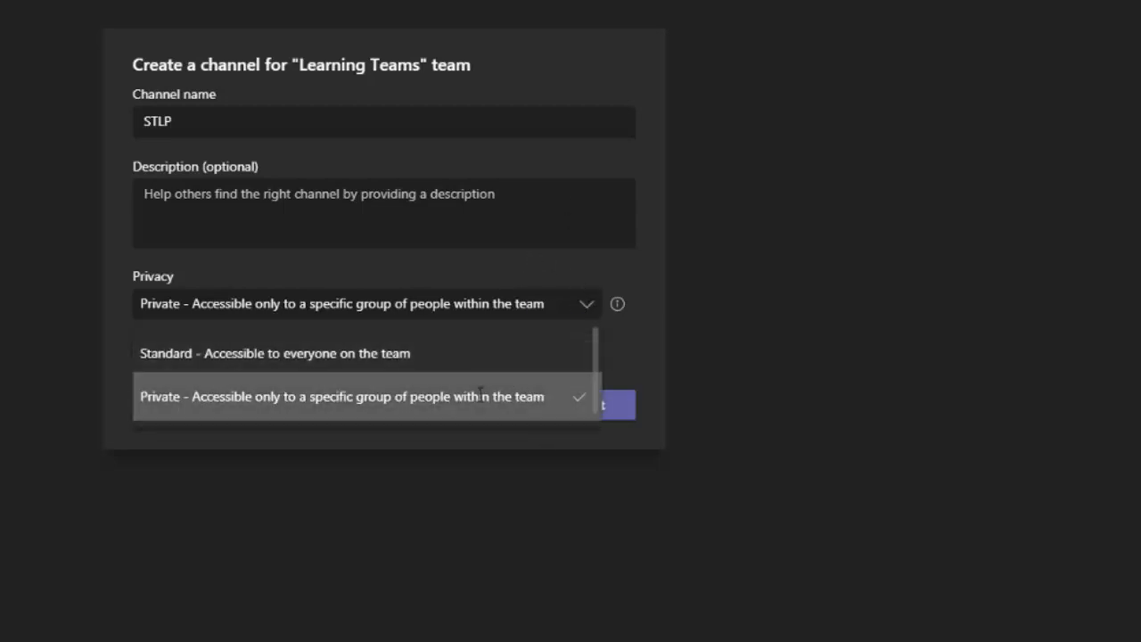
pyautogui.click(515, 396)
pyautogui.click(611, 408)
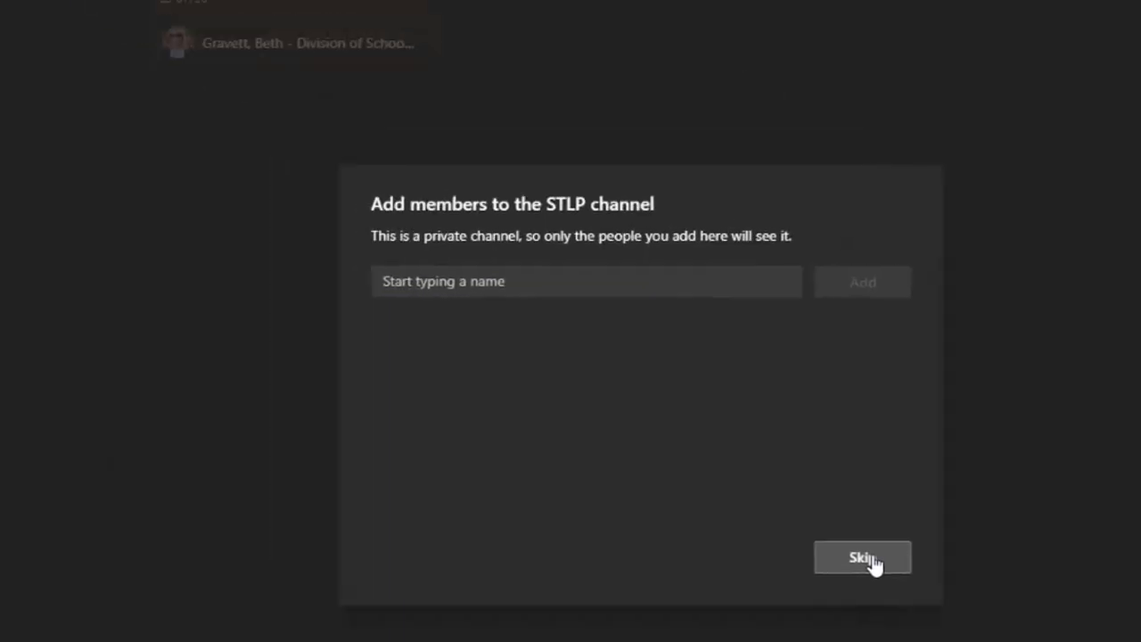
pyautogui.click(609, 405)
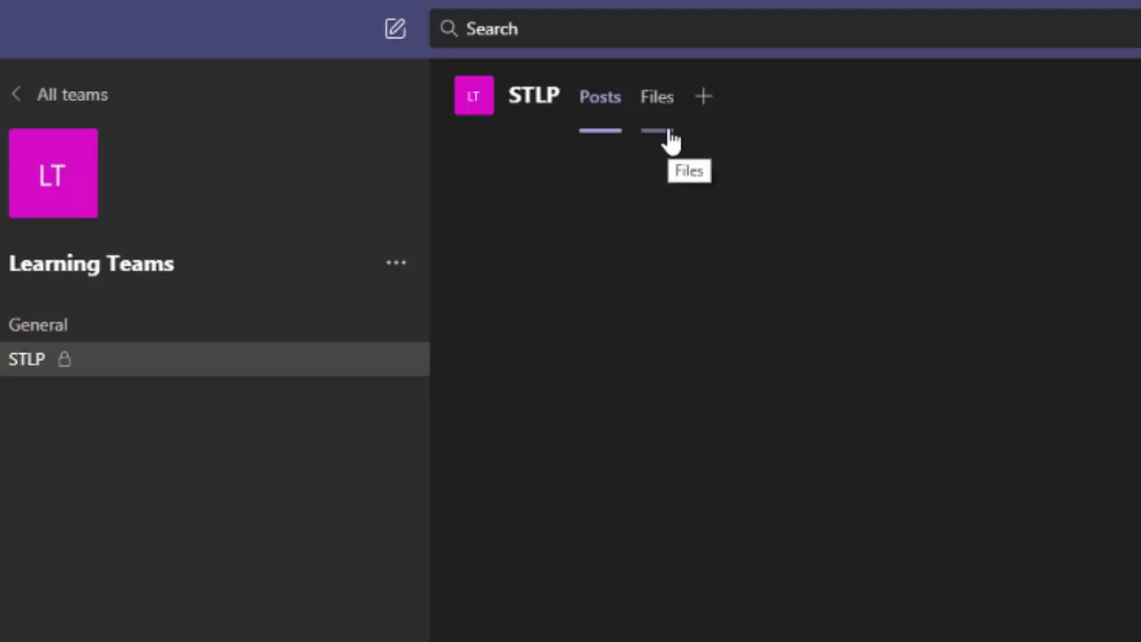
pyautogui.click(396, 263)
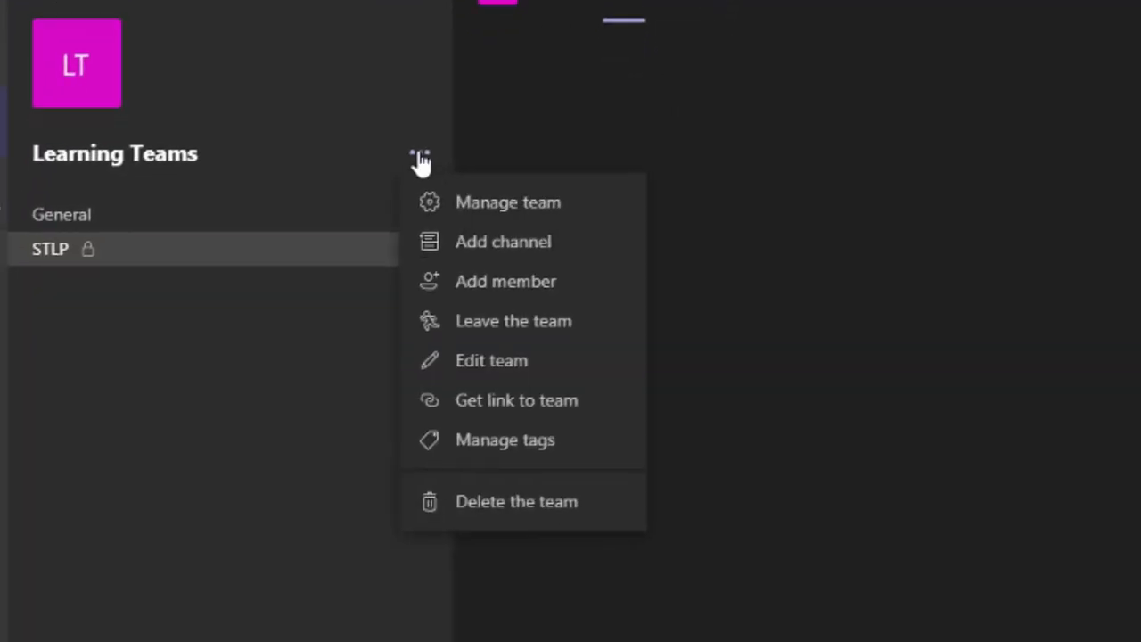
# Open Manage team for Learning Teams and review its members, pending requests and channels
pyautogui.click(510, 203)
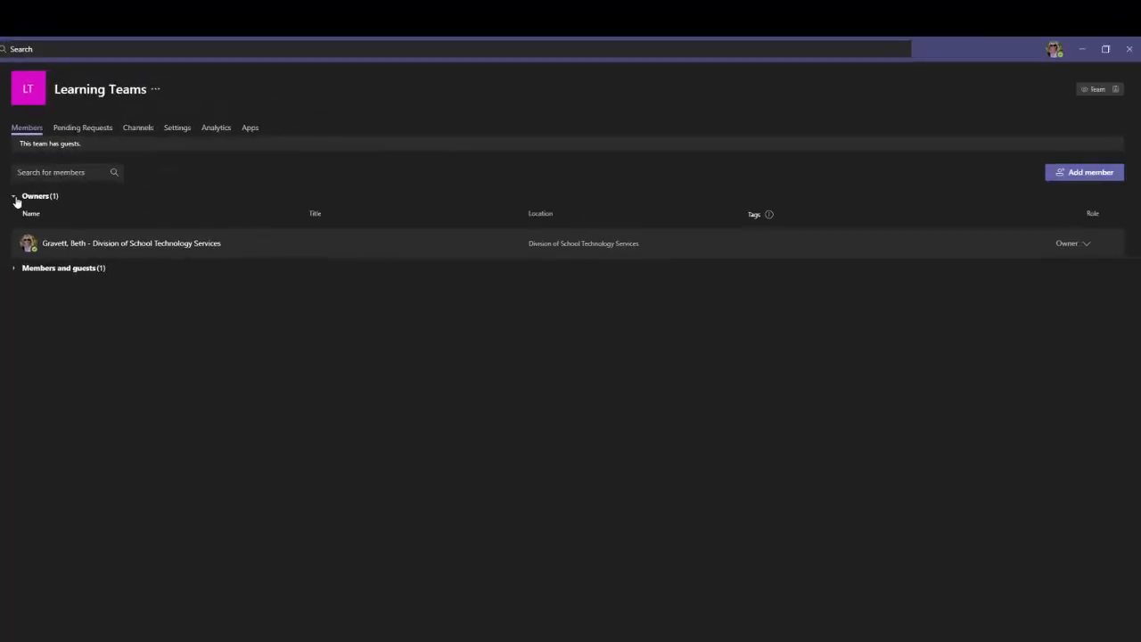
pyautogui.click(13, 269)
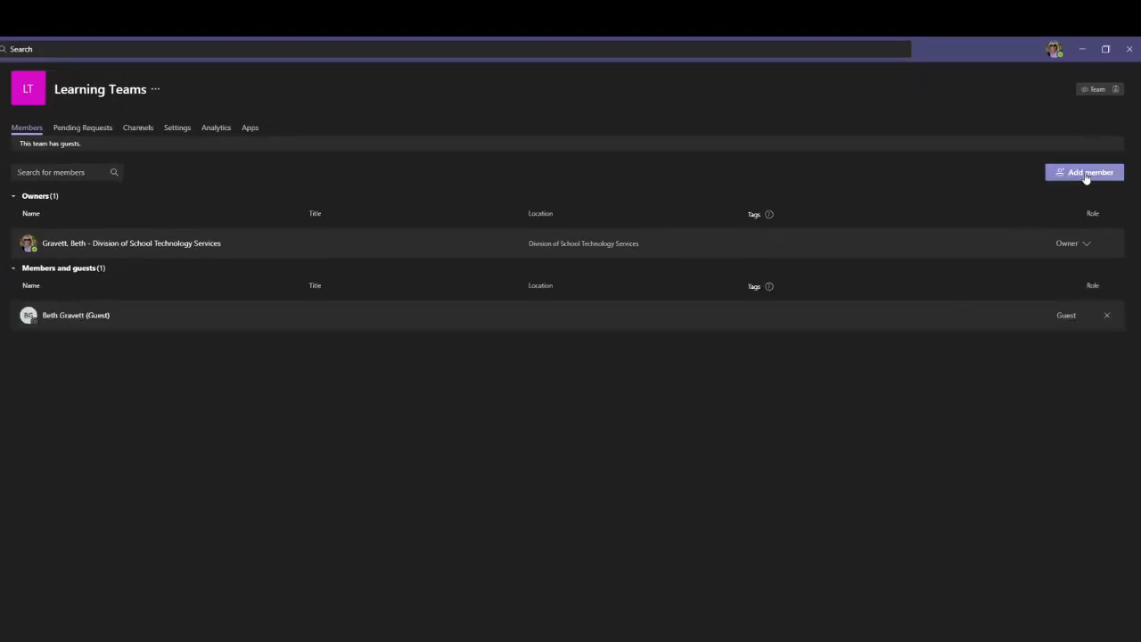
pyautogui.click(95, 128)
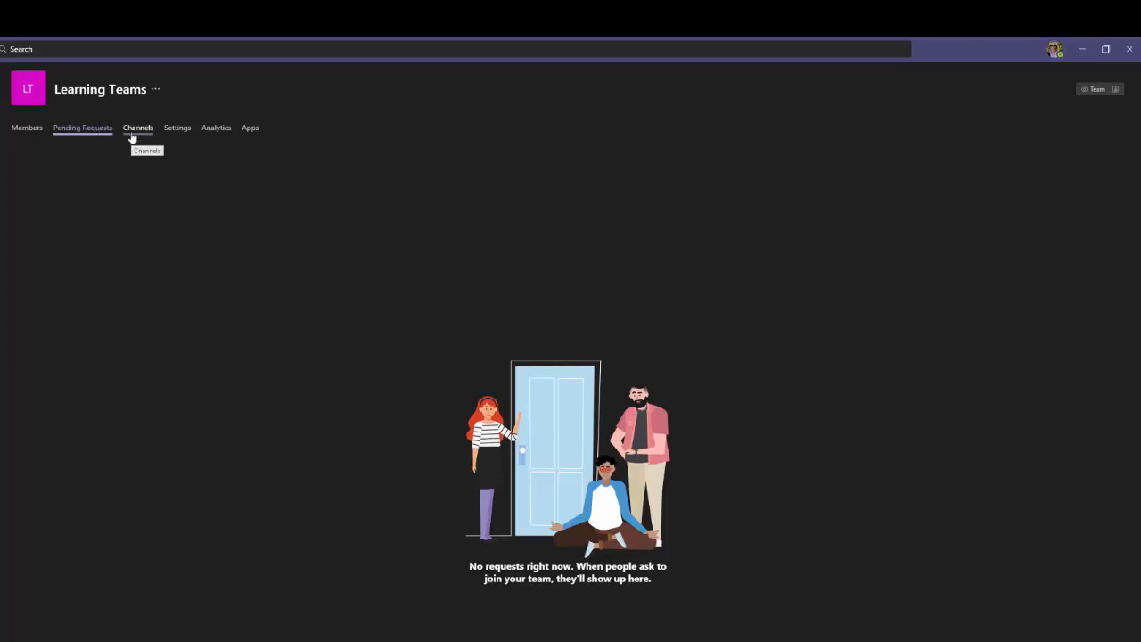
pyautogui.click(134, 133)
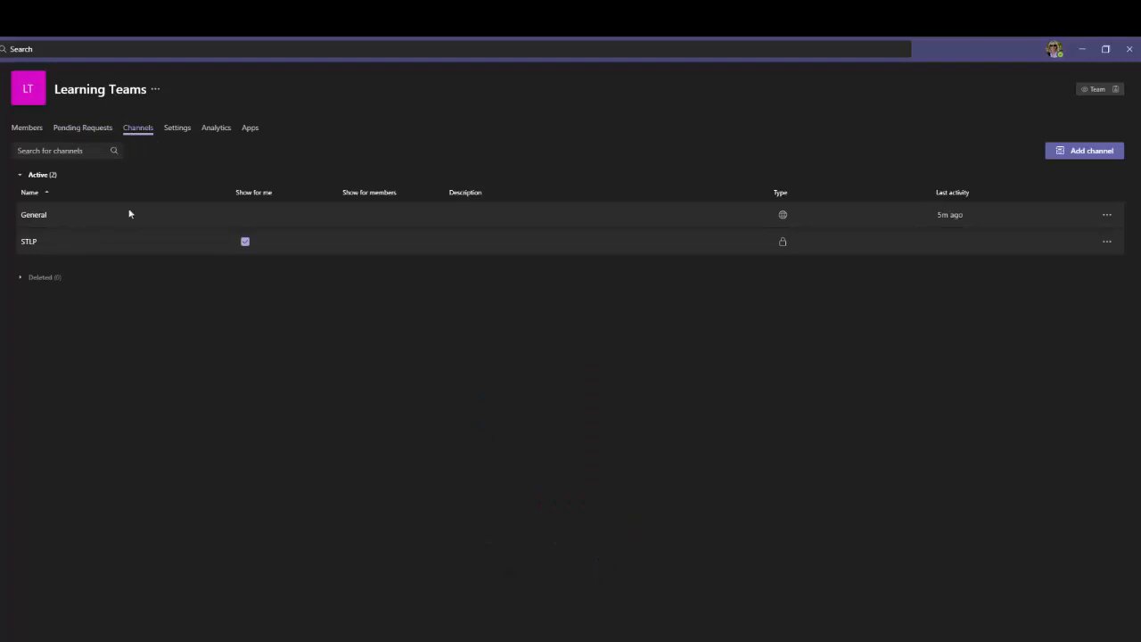
# Review team picture, member and guest permission settings, then view the team's analytics
pyautogui.click(178, 130)
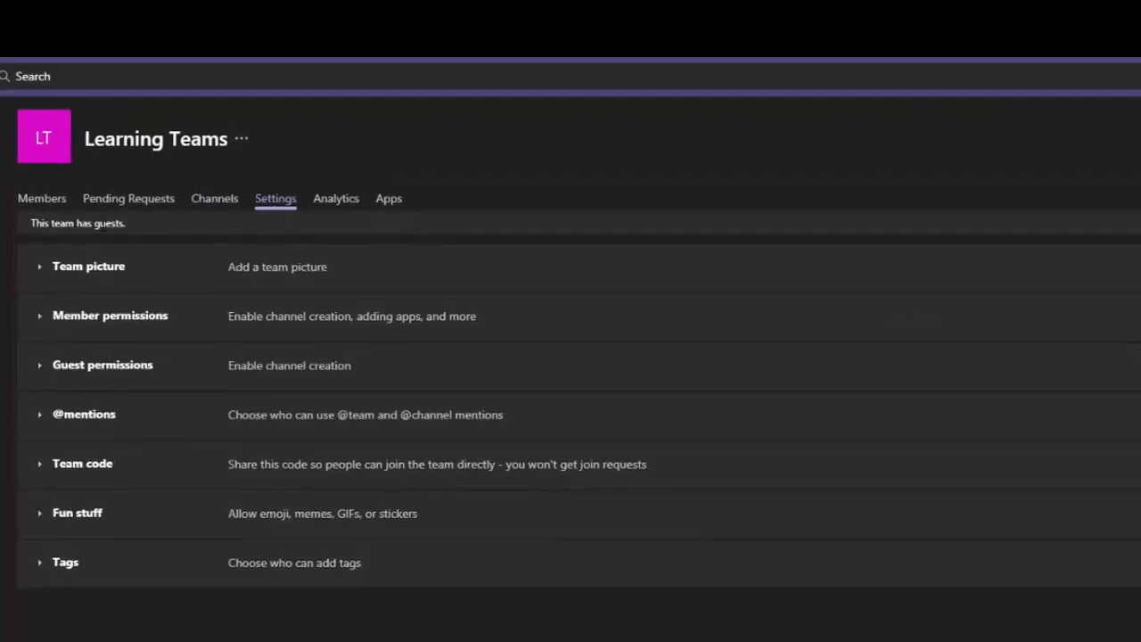
pyautogui.click(39, 265)
pyautogui.click(39, 266)
pyautogui.click(70, 327)
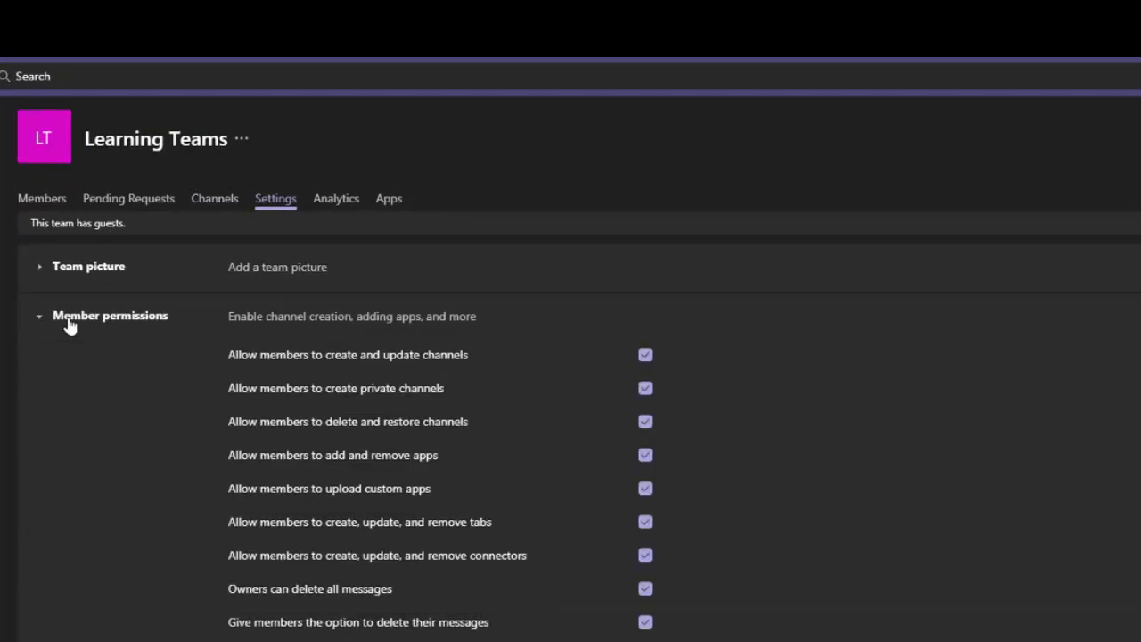
pyautogui.click(70, 327)
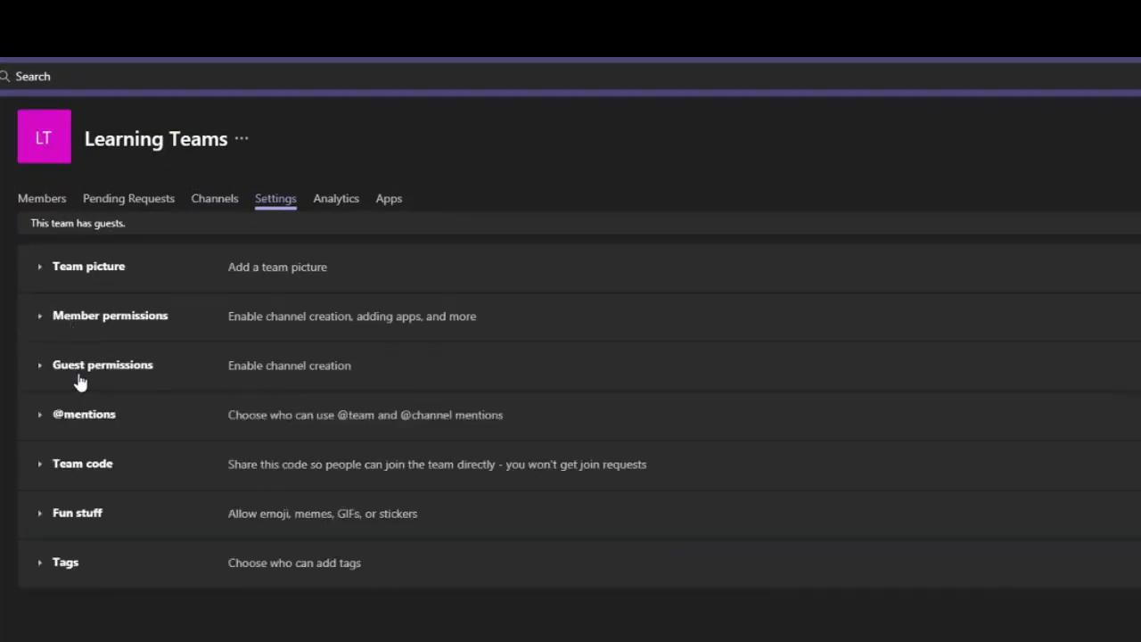
pyautogui.click(57, 369)
pyautogui.click(59, 369)
pyautogui.click(241, 155)
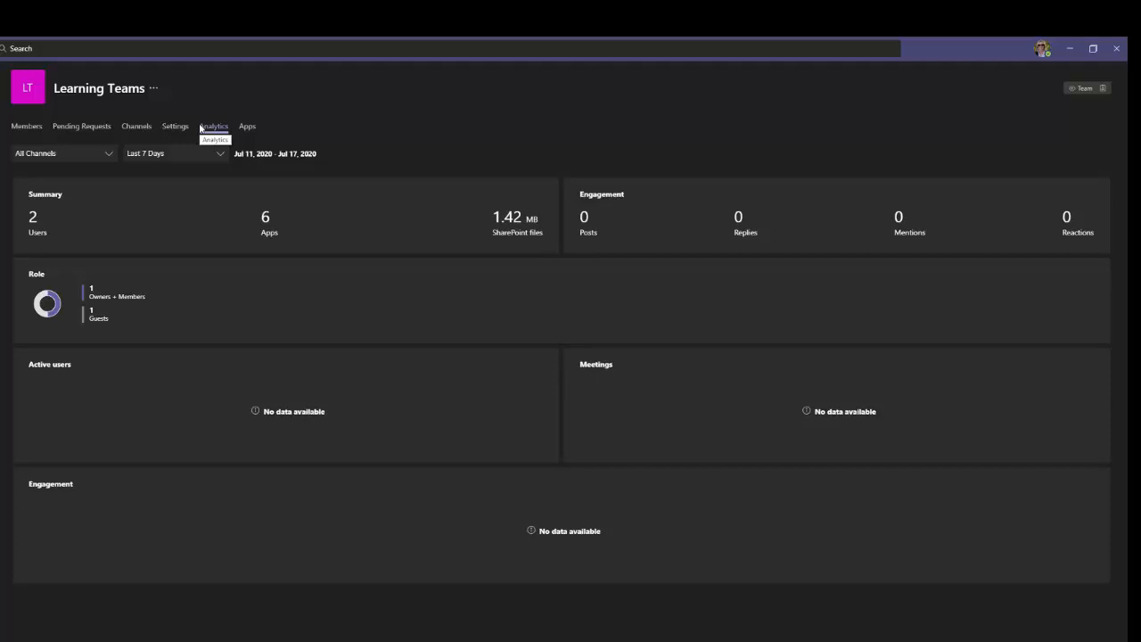
# View the team's Apps tab, then open the General channel's Custom notification settings
pyautogui.click(248, 128)
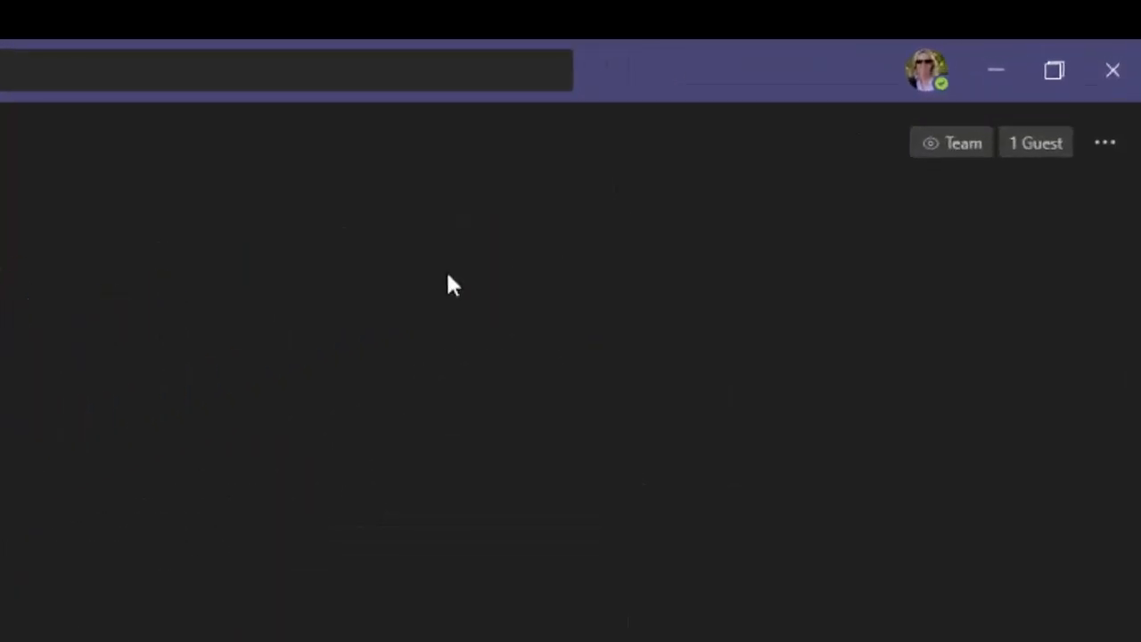
pyautogui.click(1106, 147)
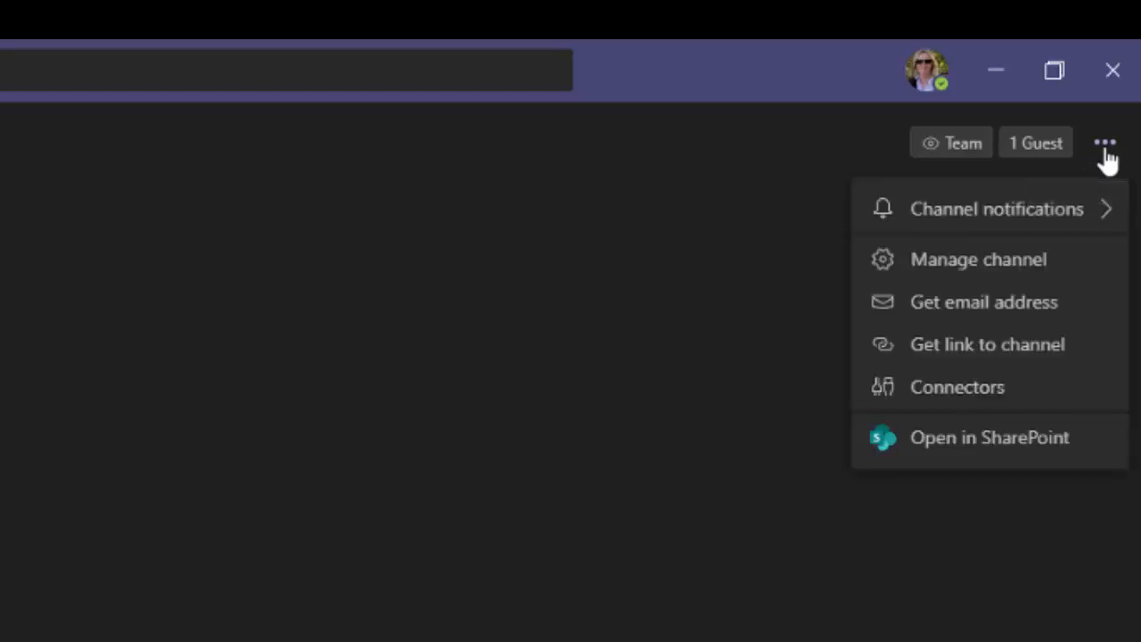
pyautogui.moveTo(1088, 220)
pyautogui.moveTo(902, 221)
pyautogui.click(714, 350)
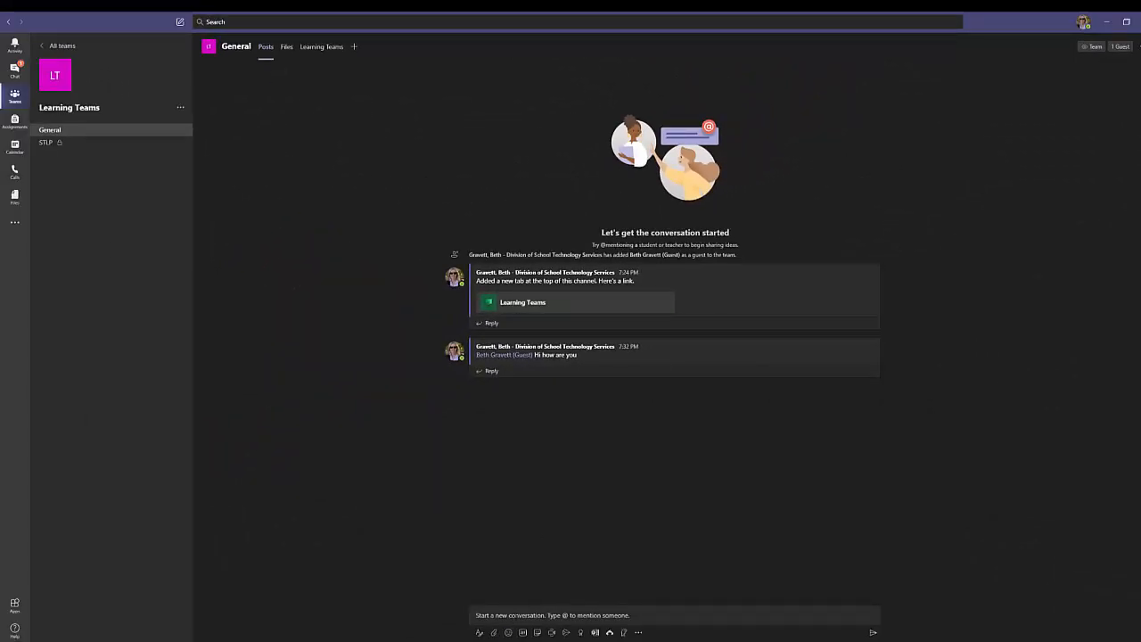
# Delete the 'Hi how are you' post from the General channel conversation
pyautogui.click(535, 615)
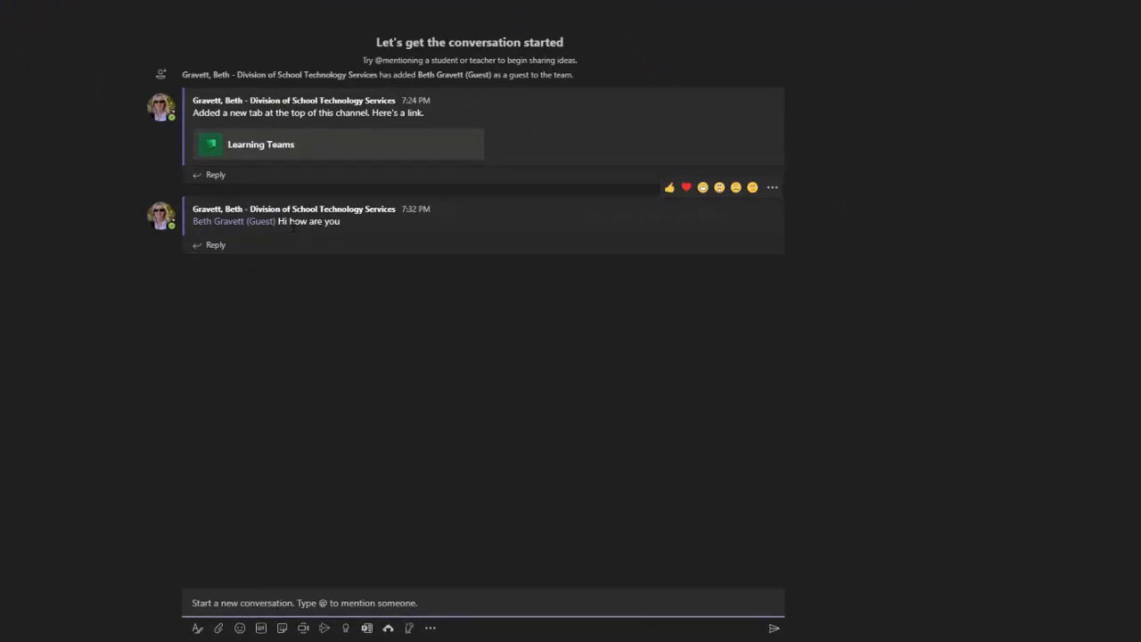
pyautogui.moveTo(221, 221)
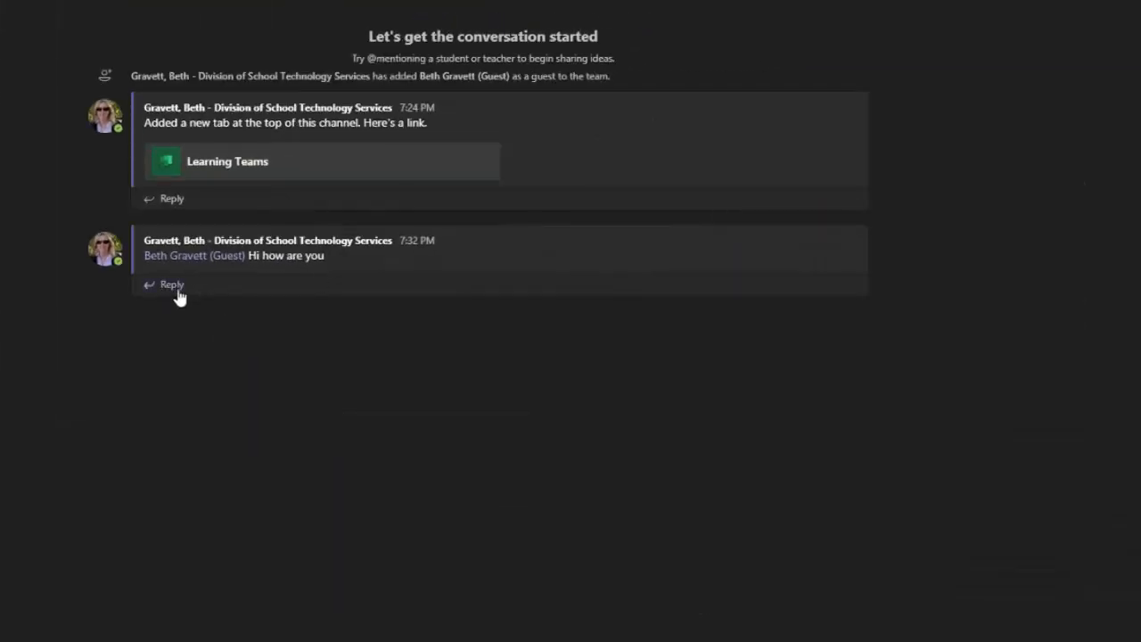
pyautogui.moveTo(729, 265)
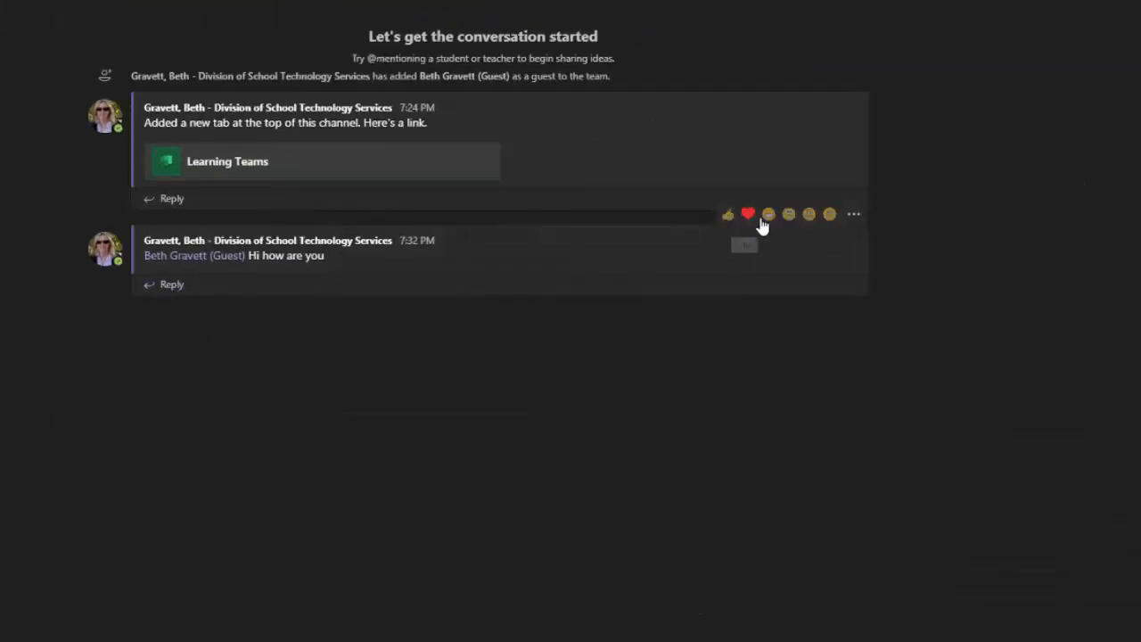
pyautogui.click(854, 216)
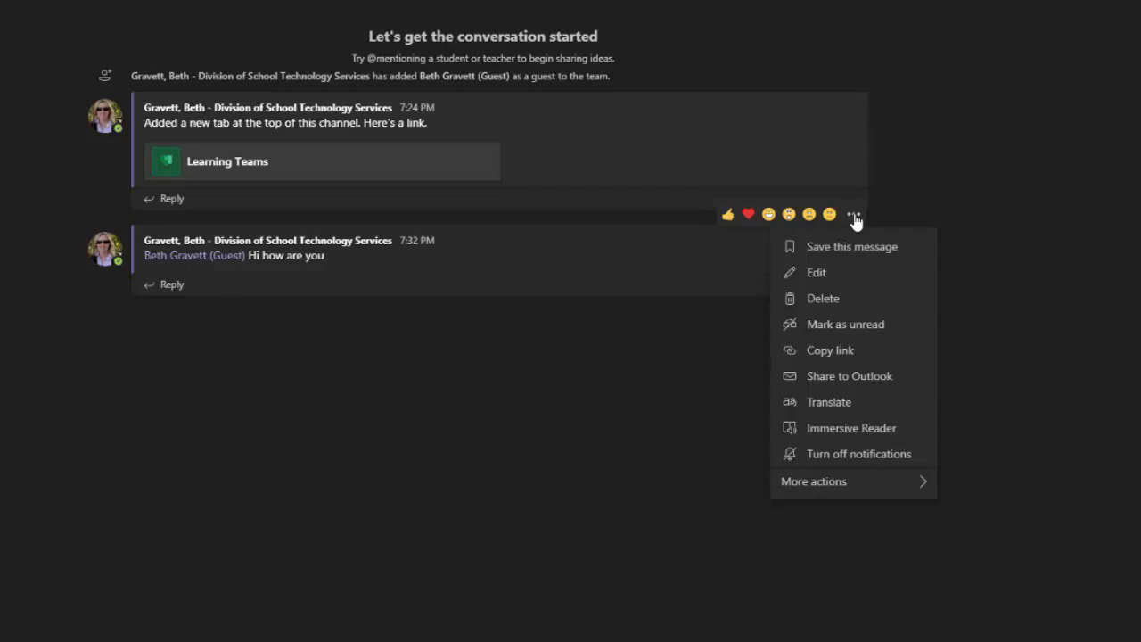
pyautogui.click(848, 307)
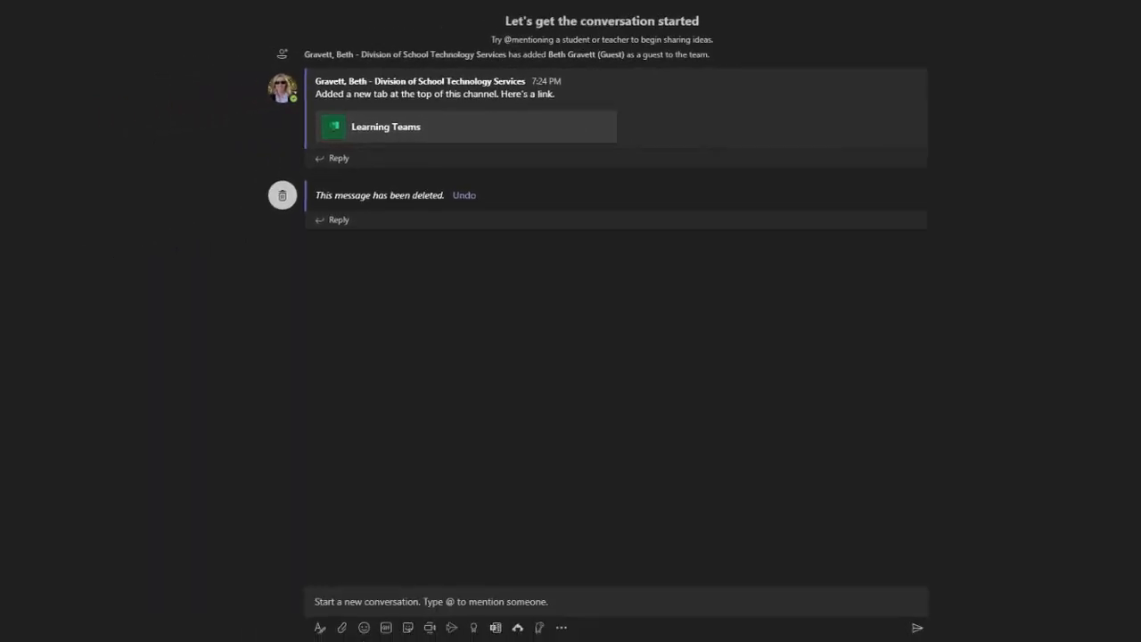
# Upload and send Attendee View for Live Events.pdf from the computer, then check the Files tab
pyautogui.click(341, 631)
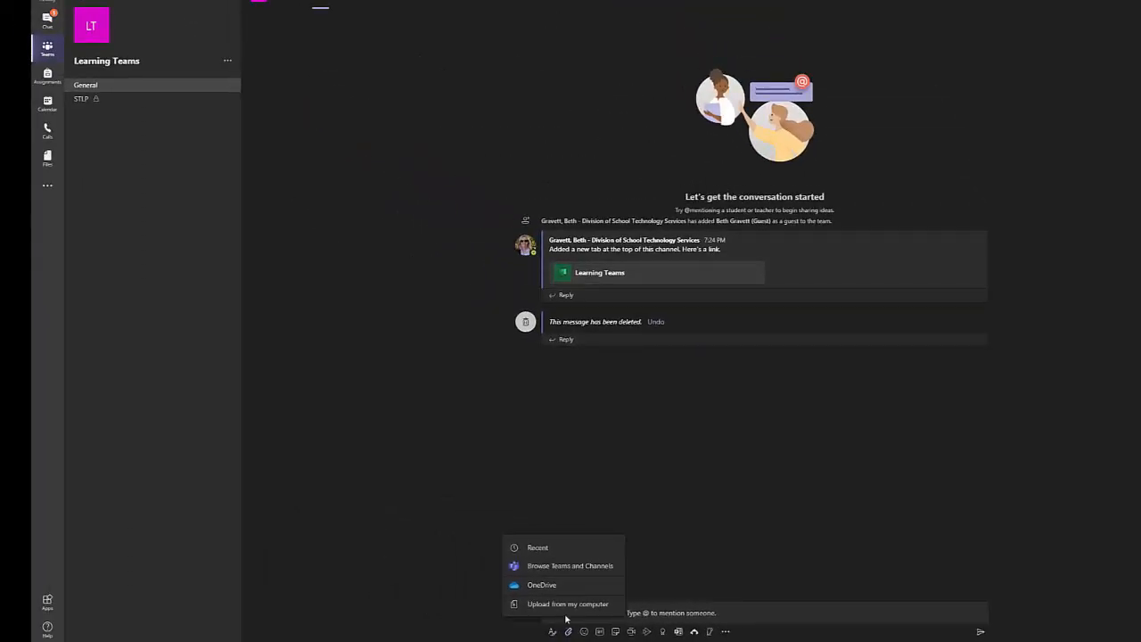
pyautogui.click(567, 606)
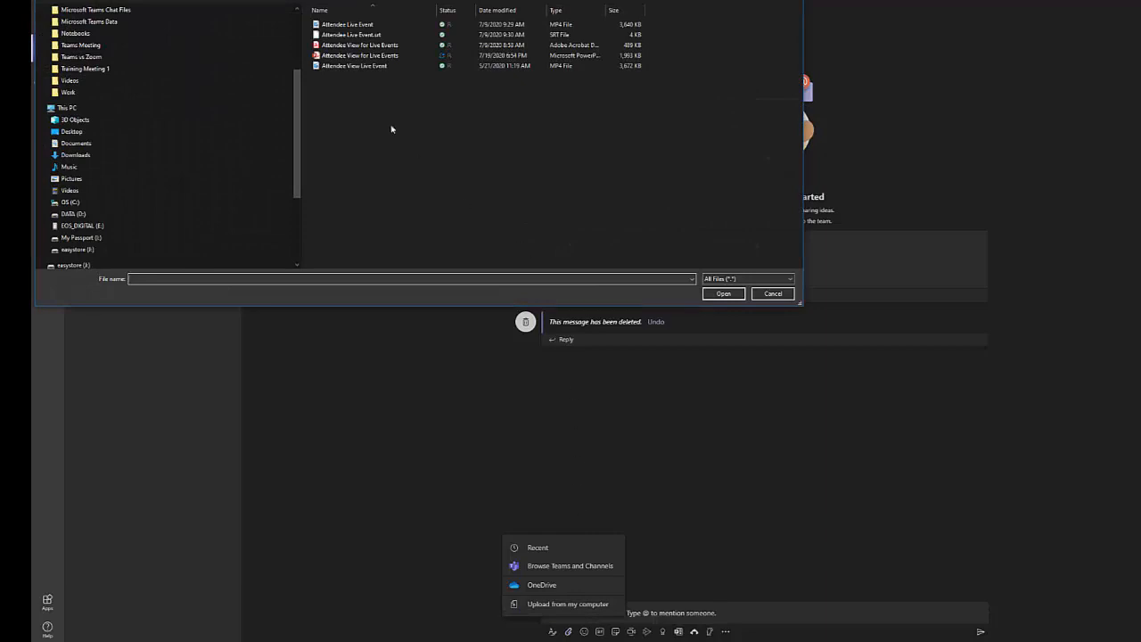
pyautogui.click(361, 46)
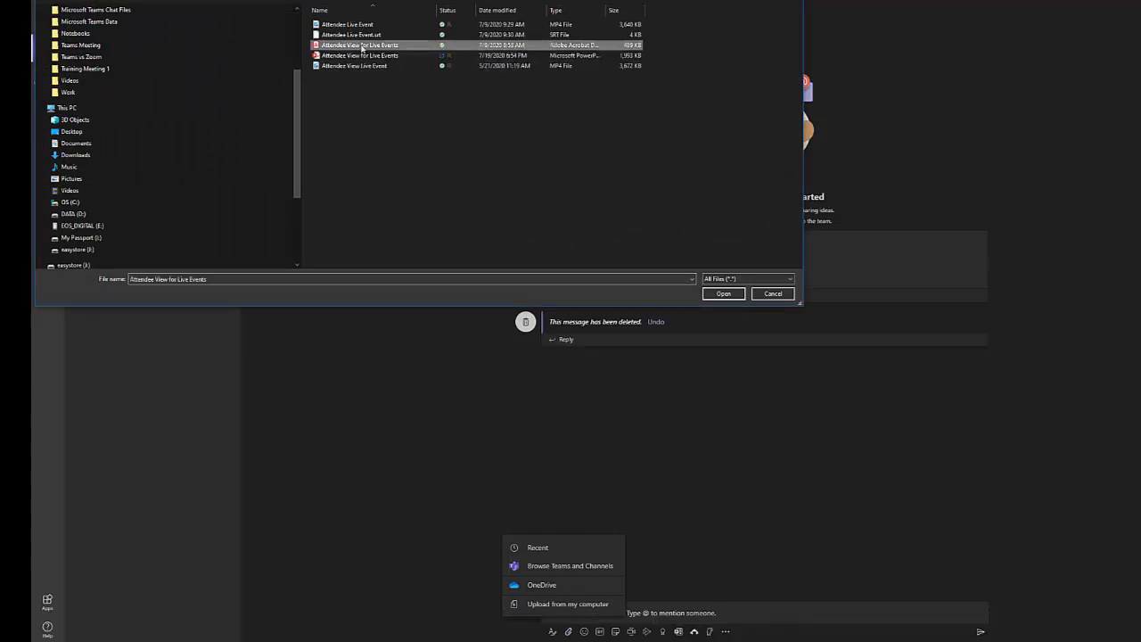
pyautogui.click(727, 294)
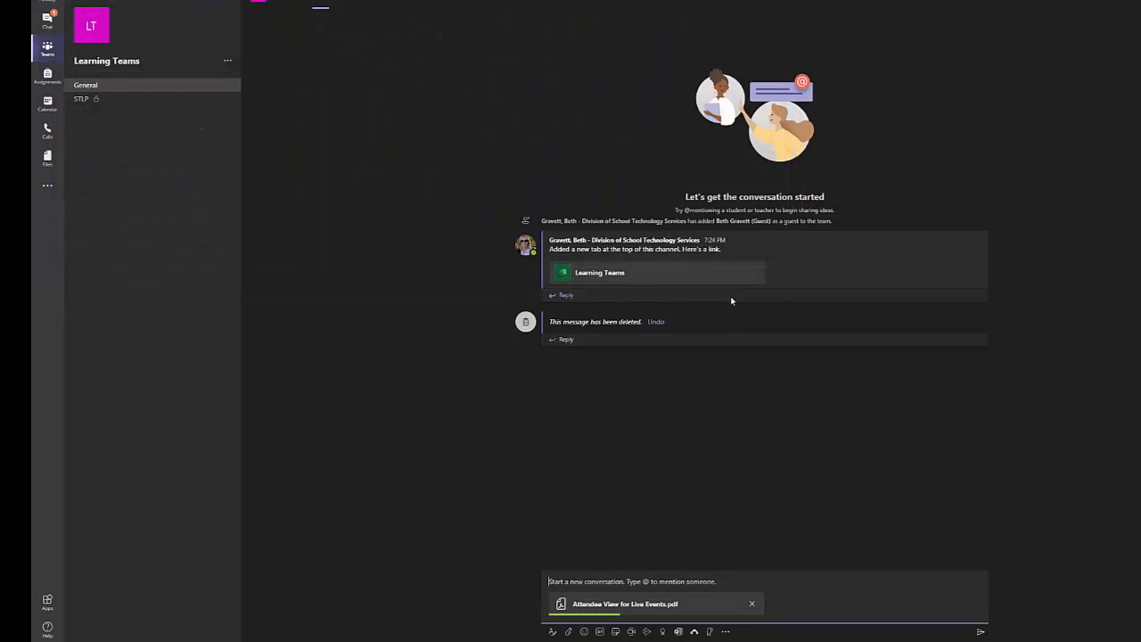
pyautogui.click(980, 632)
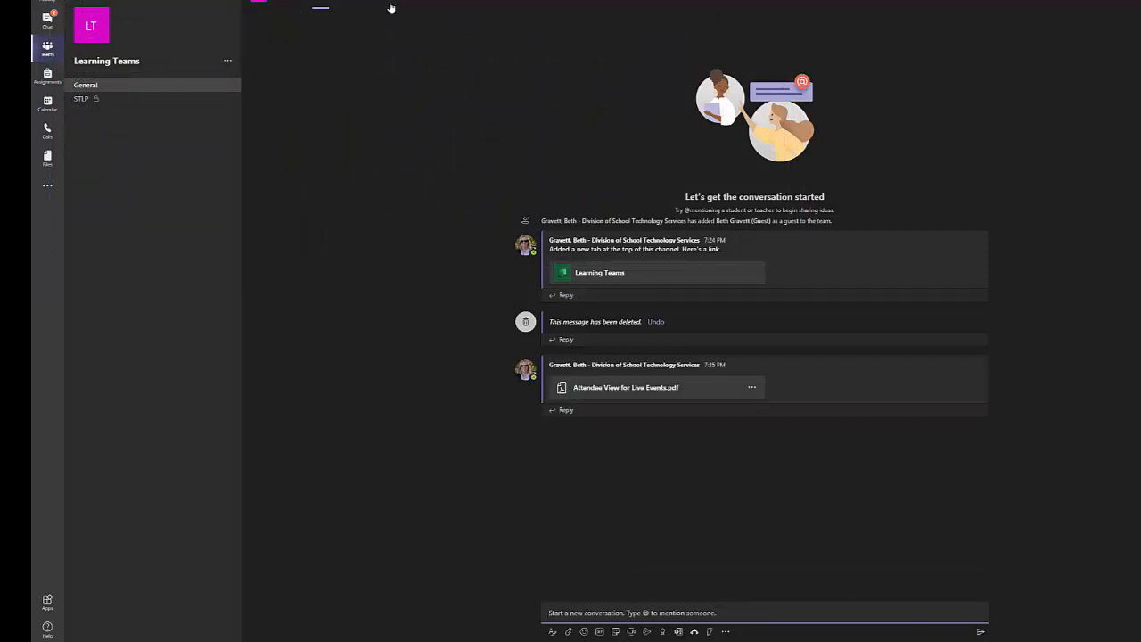
pyautogui.click(347, 4)
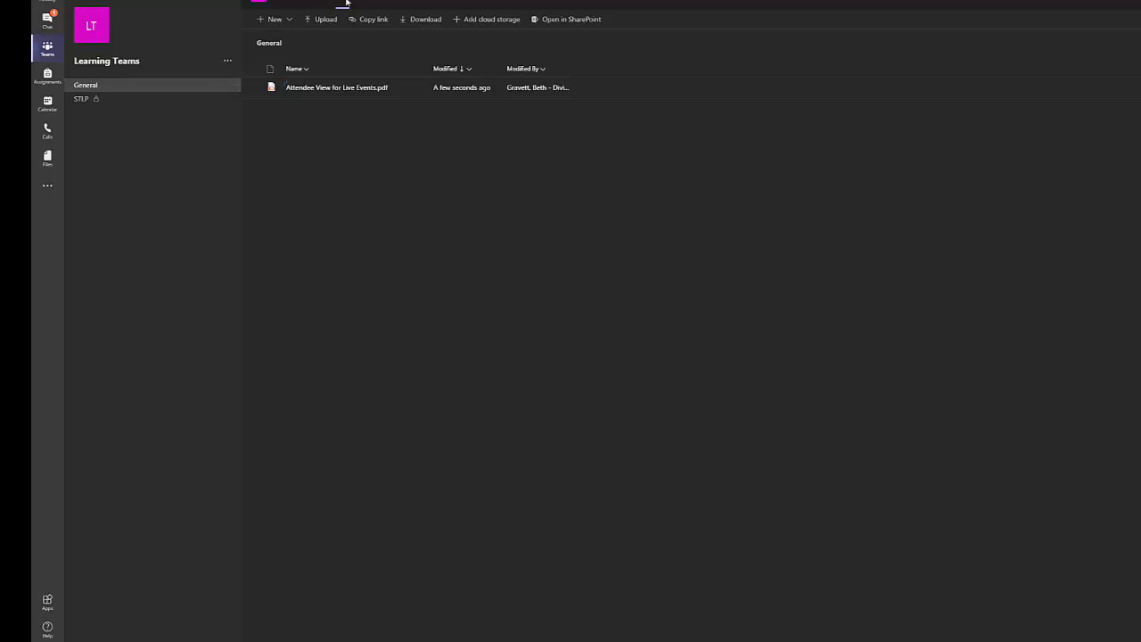
# Upload the meeting caption VTT file to the General channel's files
pyautogui.click(325, 23)
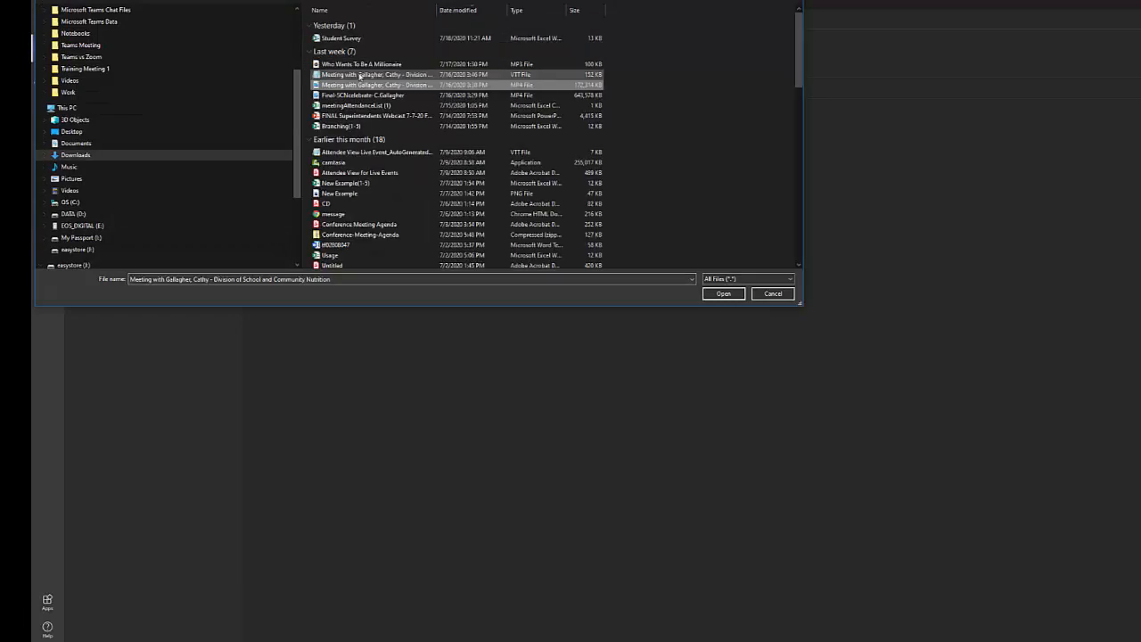
pyautogui.click(359, 75)
pyautogui.click(709, 294)
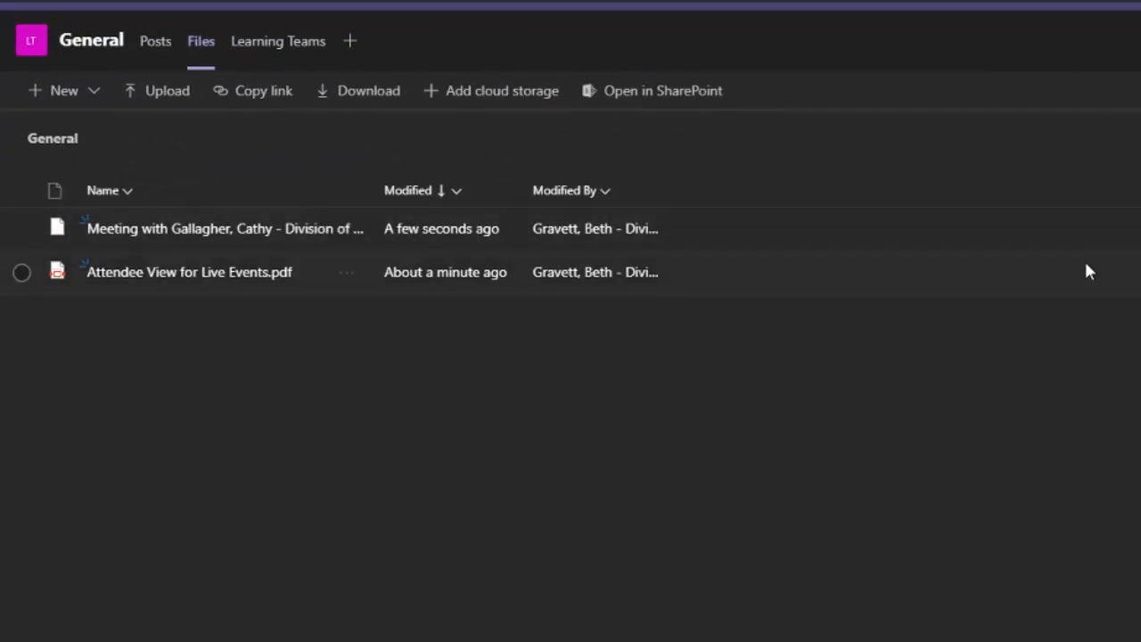
# Pin the caption file to the top of the files list and check its more-actions menu
pyautogui.click(1011, 246)
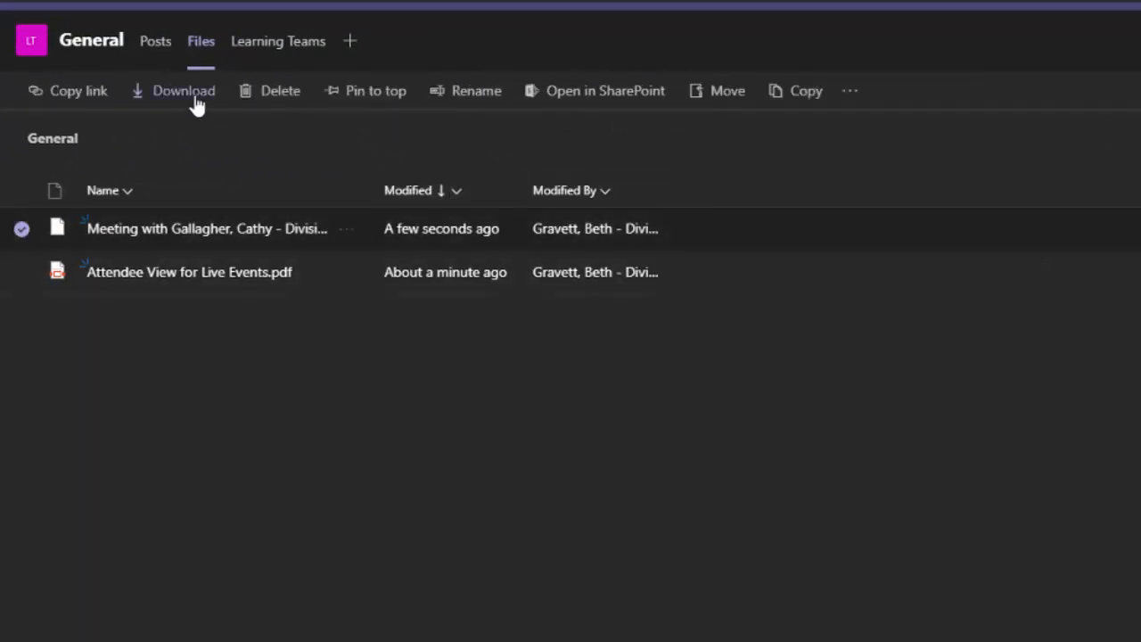
pyautogui.click(371, 93)
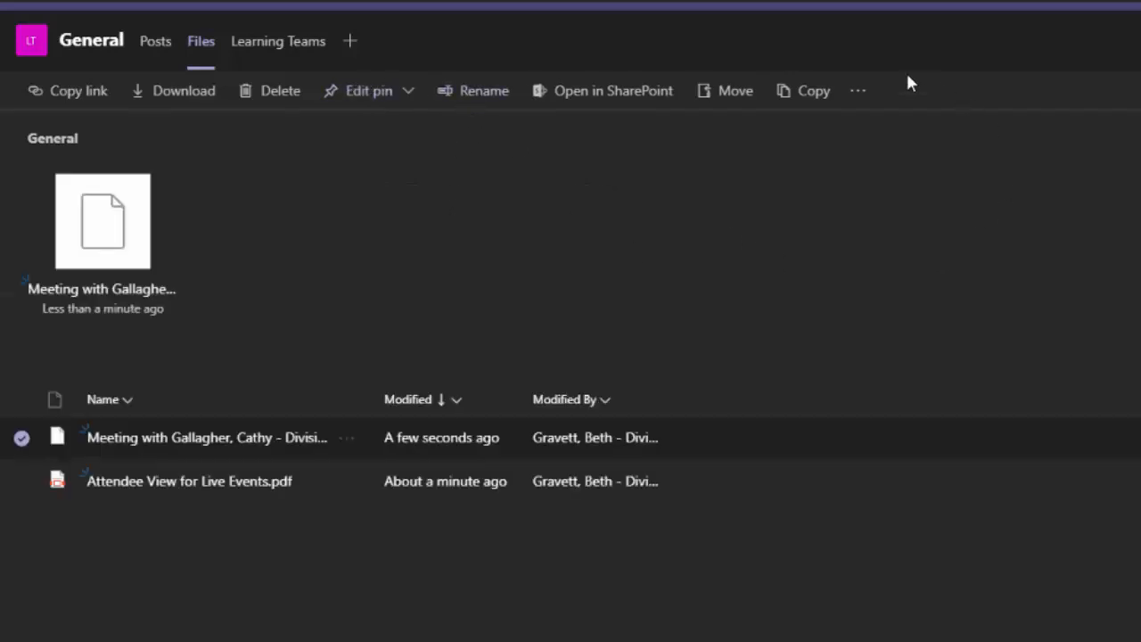
pyautogui.click(856, 94)
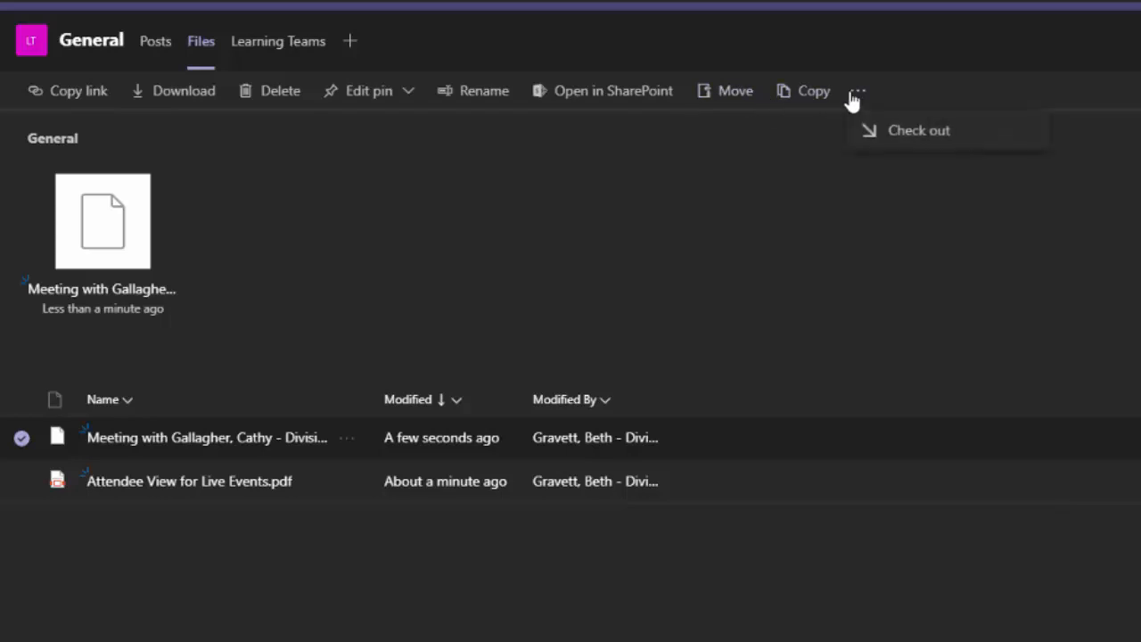
pyautogui.click(903, 131)
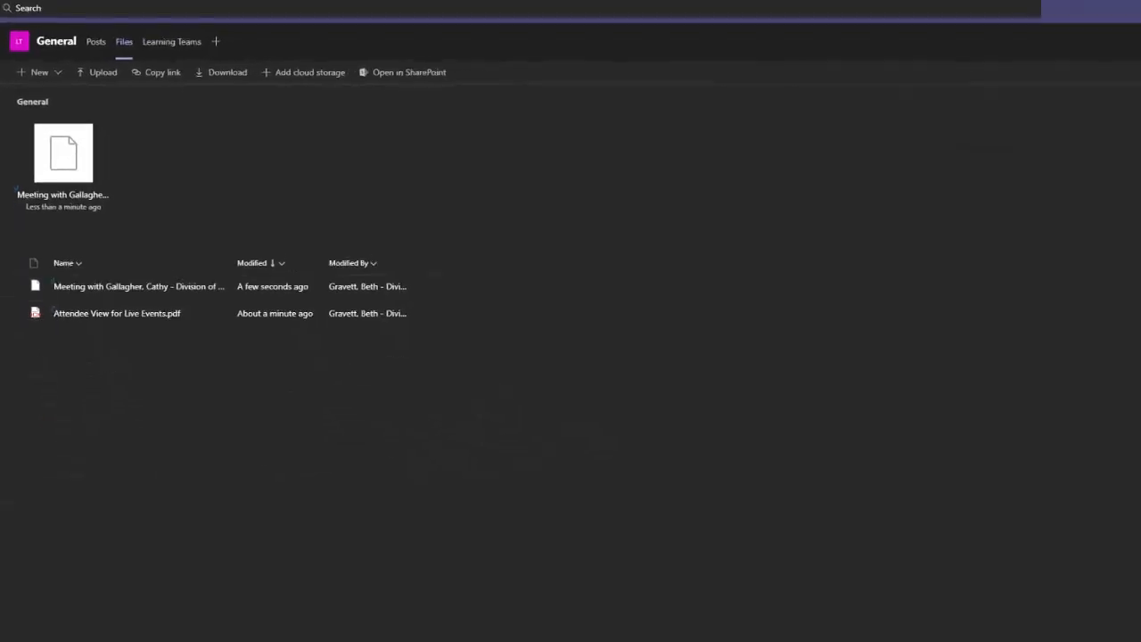
# Switch the files view to Compact List and open the Calendar's July 20–24, 2020 work week
pyautogui.click(1106, 82)
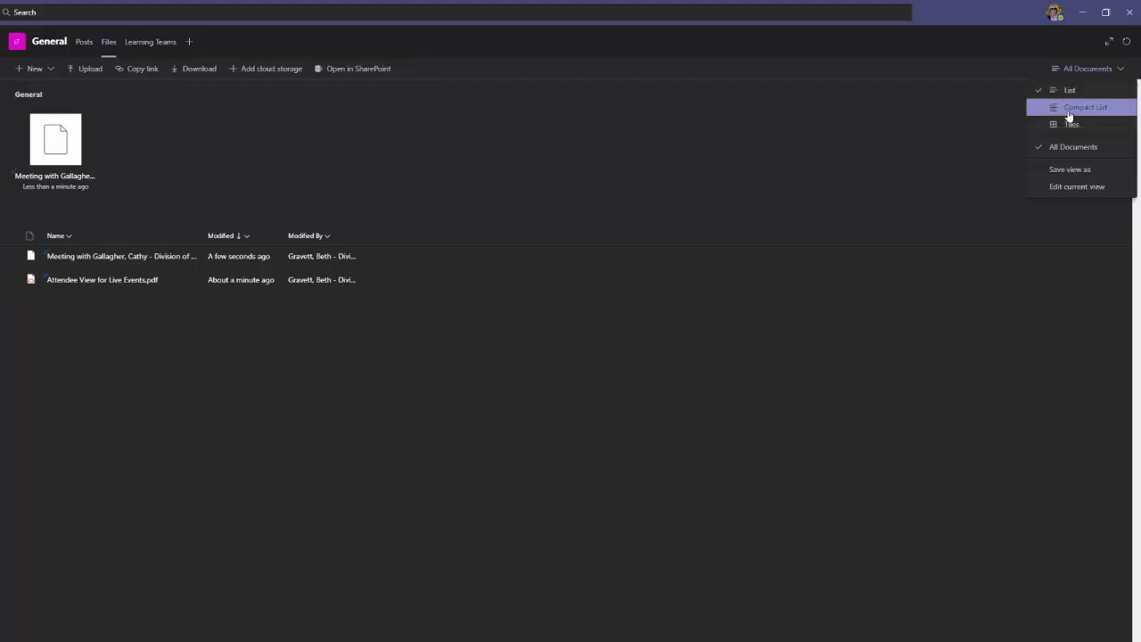
pyautogui.click(1069, 110)
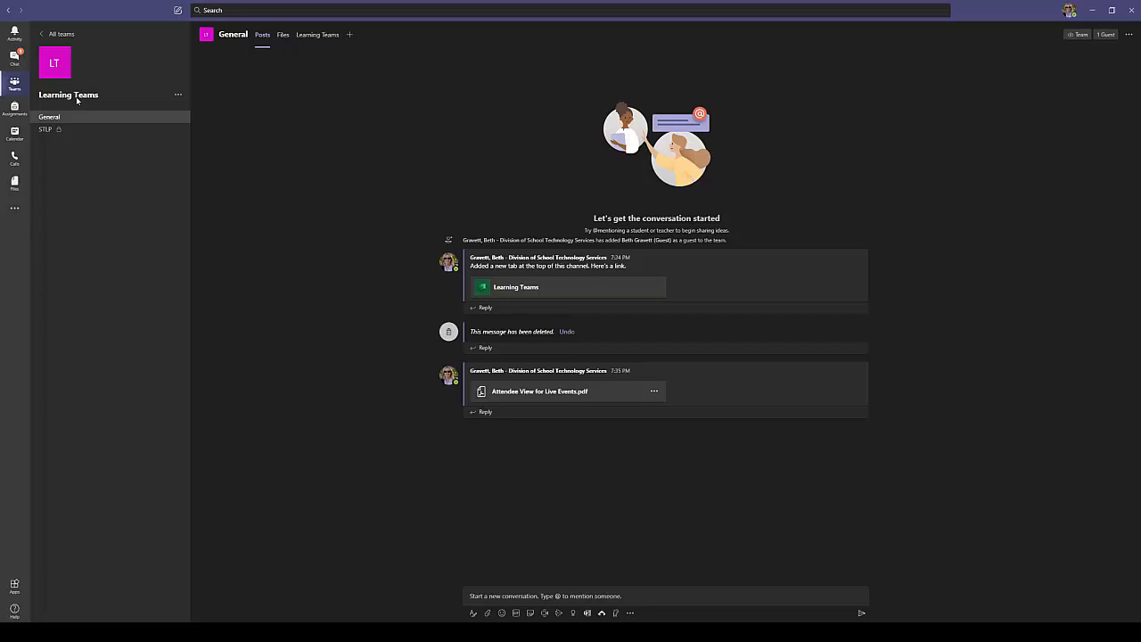
pyautogui.click(14, 135)
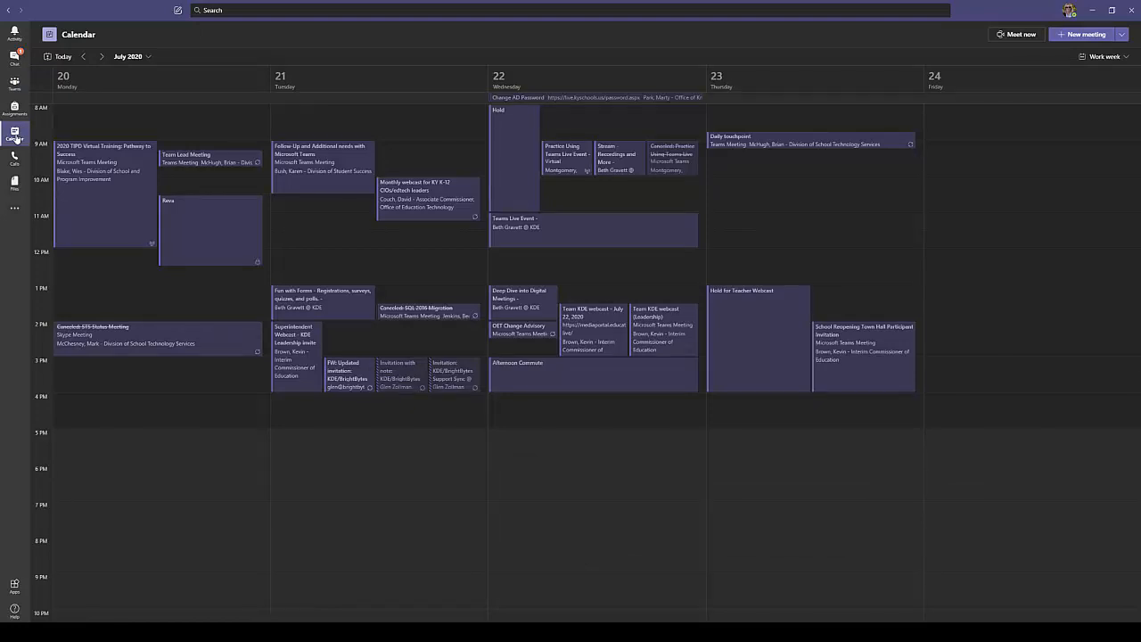
# Open the Team Lead Meeting from the calendar and start joining it
pyautogui.click(202, 161)
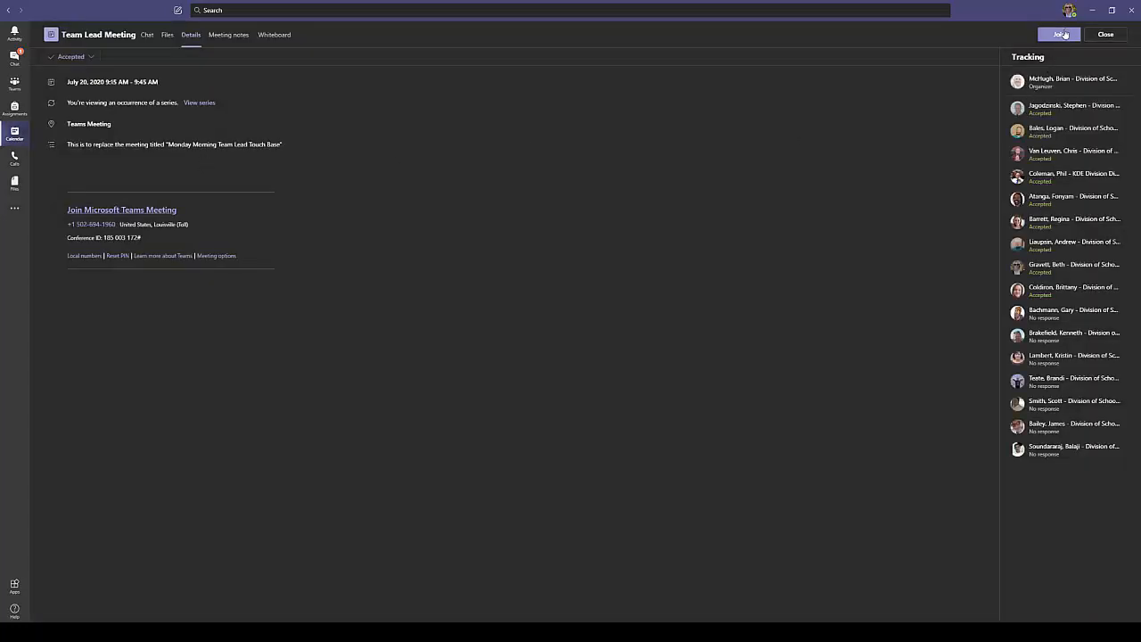
pyautogui.click(1061, 34)
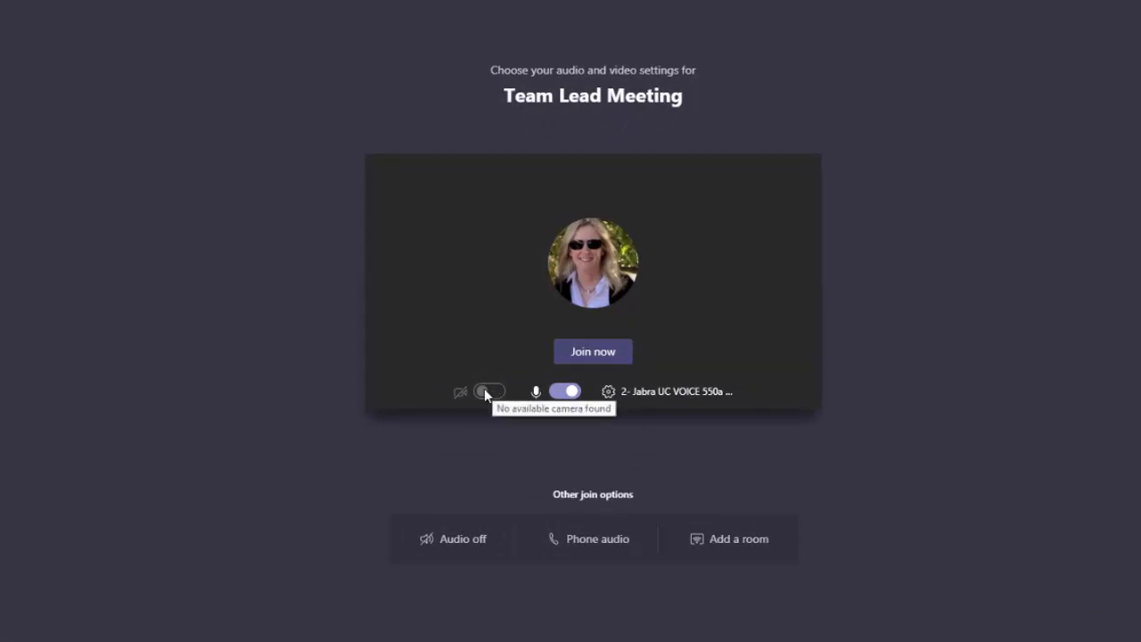
# Turn the microphone off on the pre-join screen and join the Team Lead Meeting
pyautogui.click(571, 391)
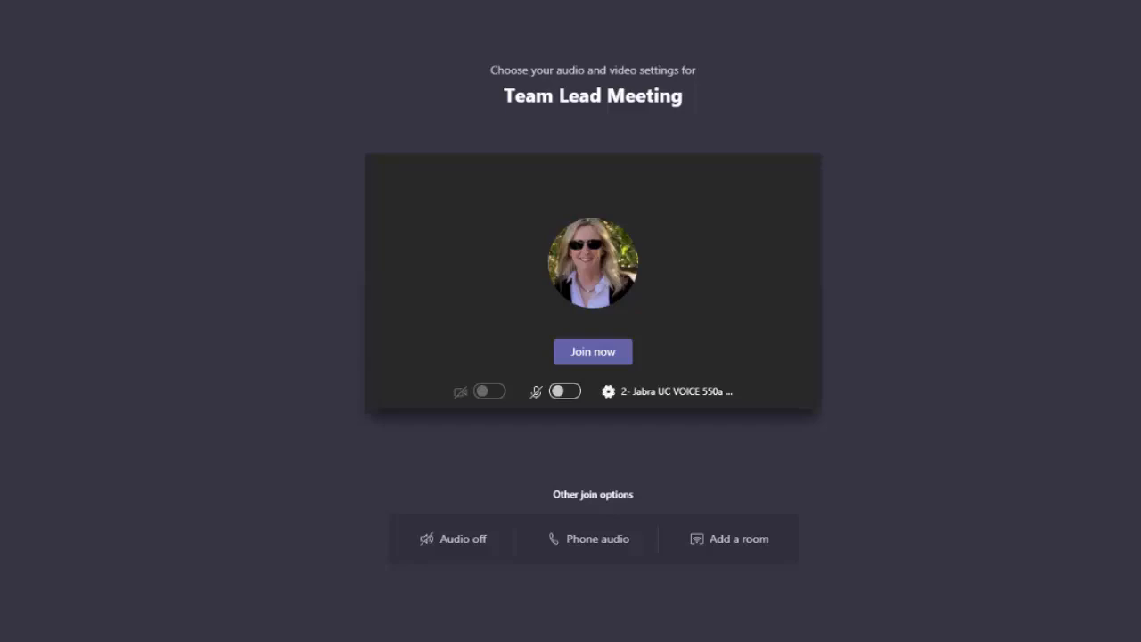
pyautogui.click(582, 349)
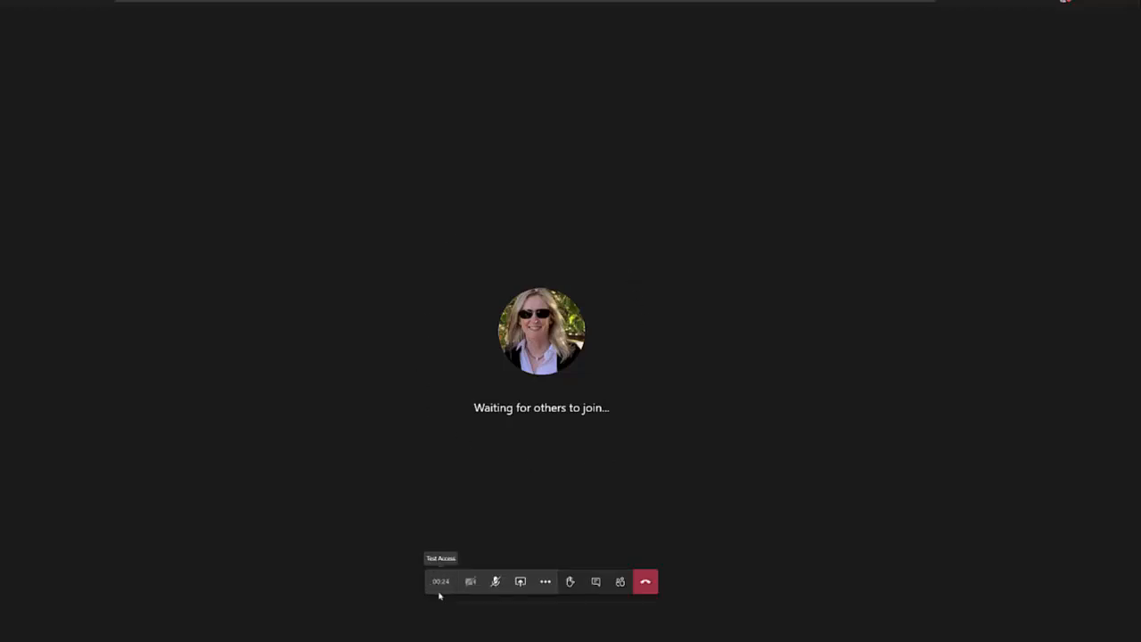
# Unmute the mic, raise then lower a hand, and show the meeting chat
pyautogui.click(495, 587)
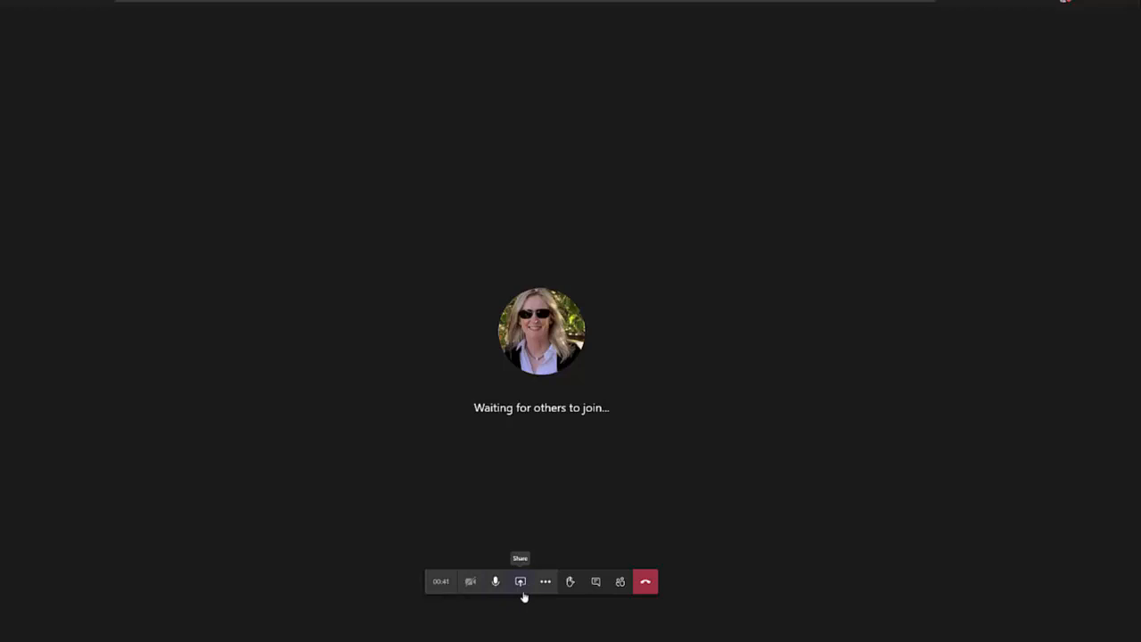
pyautogui.click(568, 588)
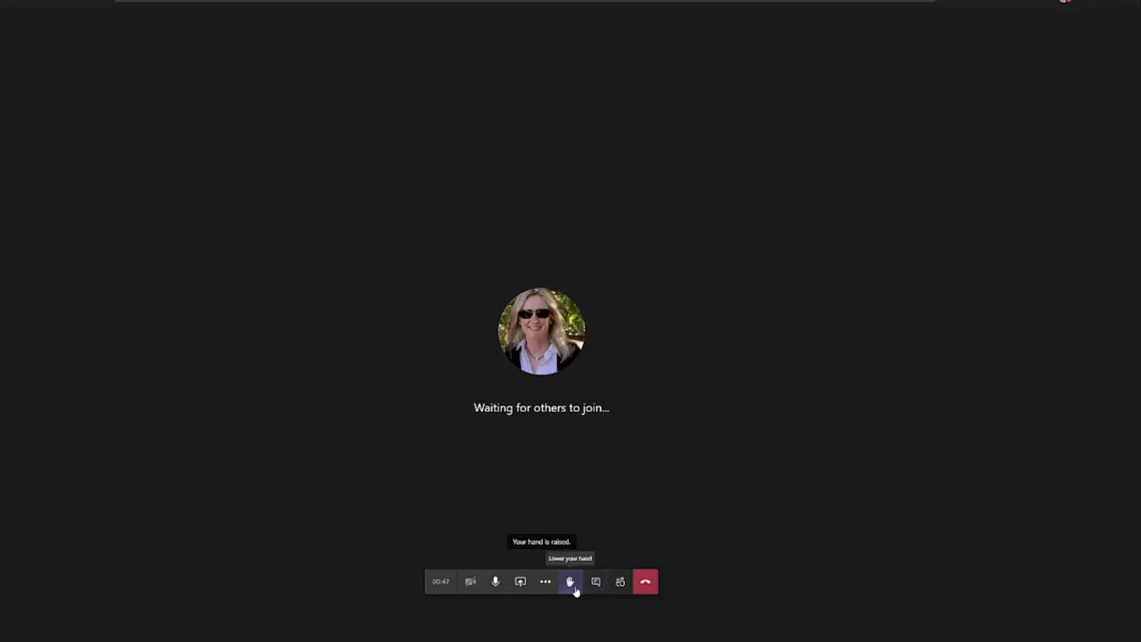
pyautogui.click(571, 585)
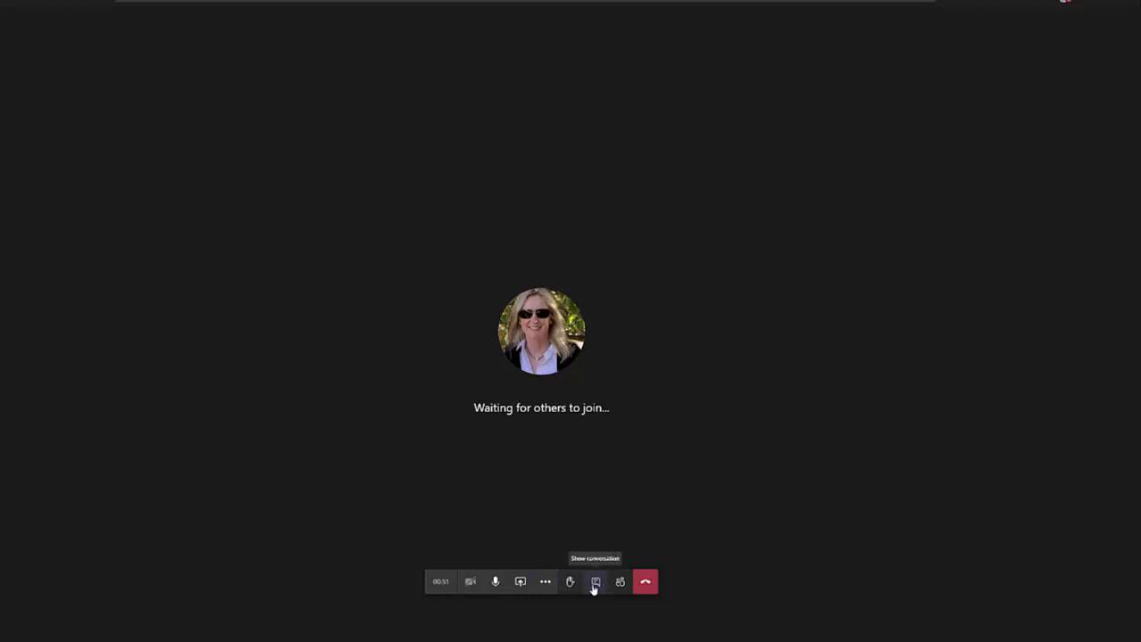
pyautogui.click(594, 587)
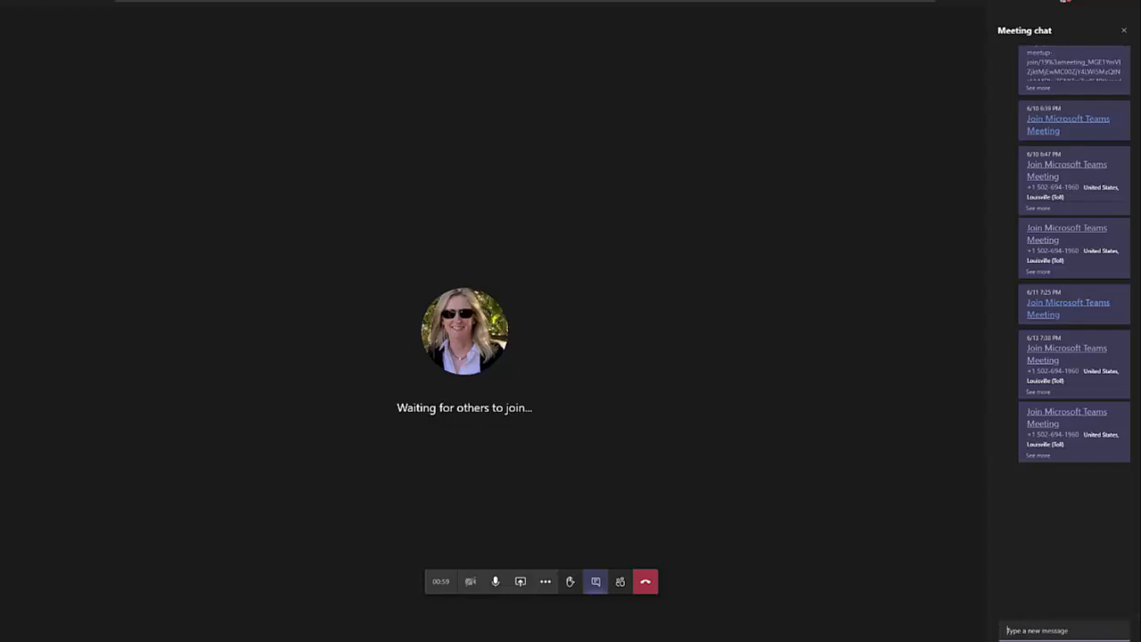
# Show the participants panel with the organizer and two invitees, then open More actions
pyautogui.click(620, 582)
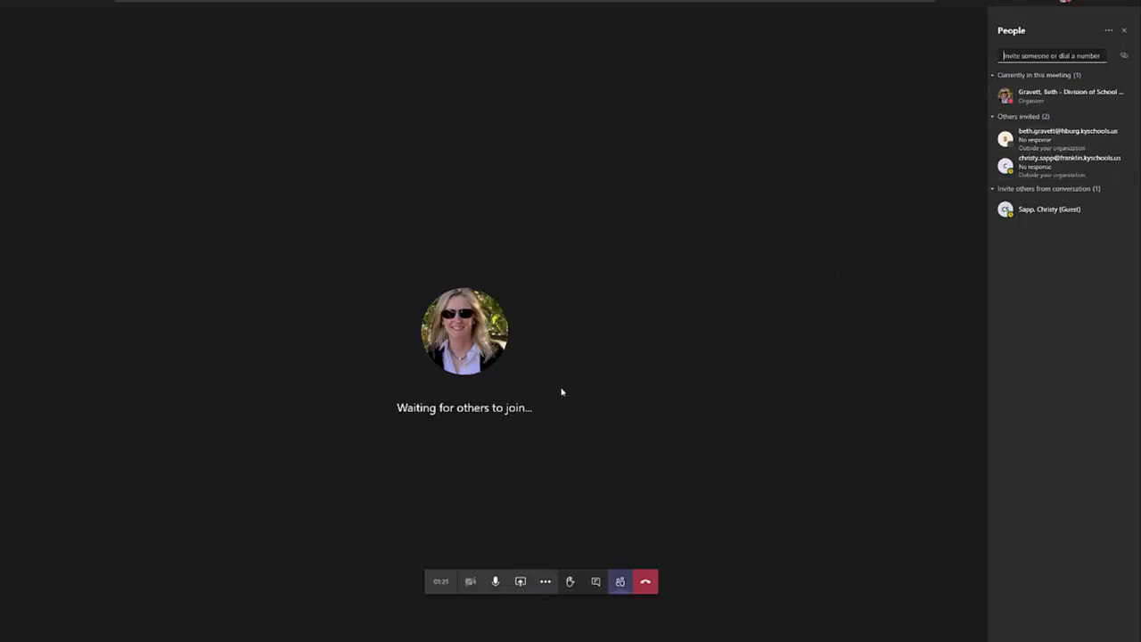
pyautogui.click(546, 586)
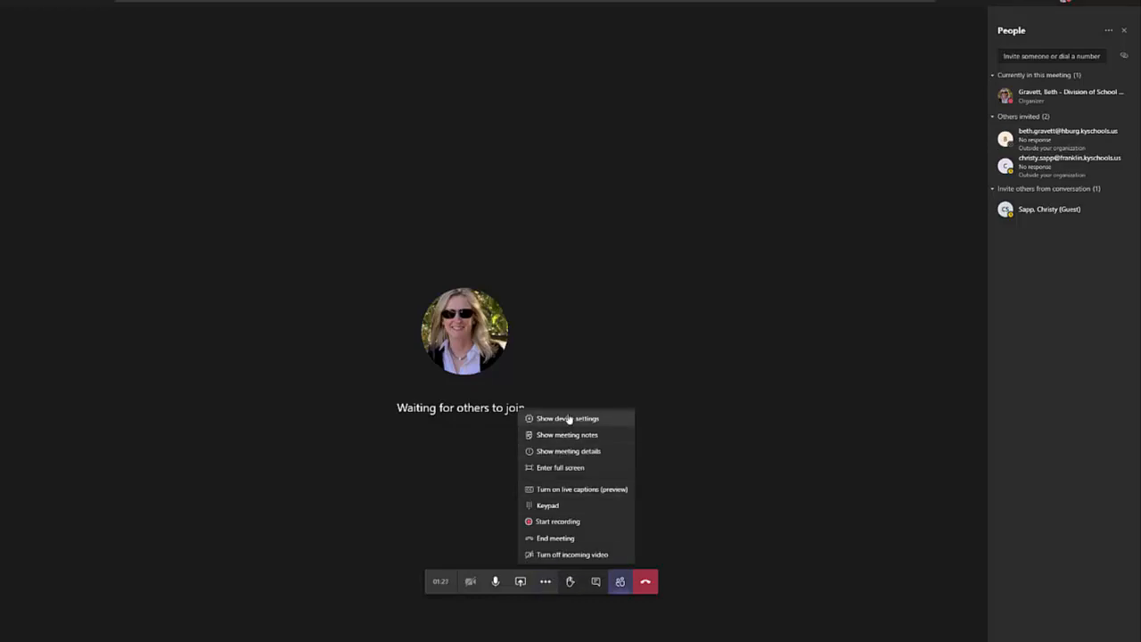
# Look at the call's device settings, then open the meeting notes and start taking notes
pyautogui.click(568, 419)
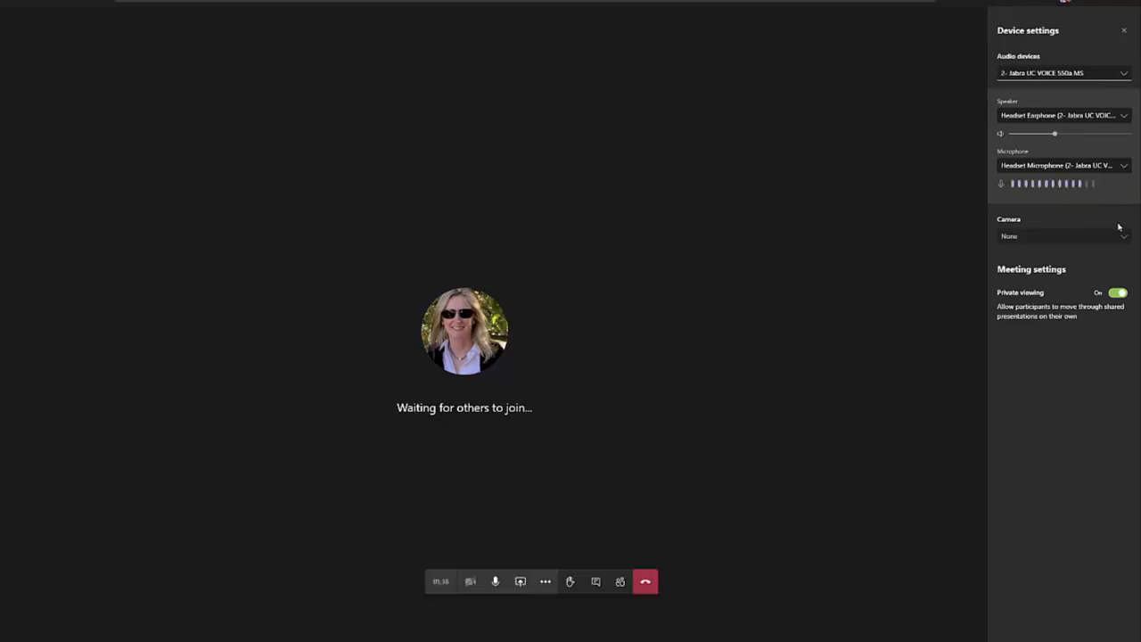
pyautogui.click(544, 581)
pyautogui.click(568, 435)
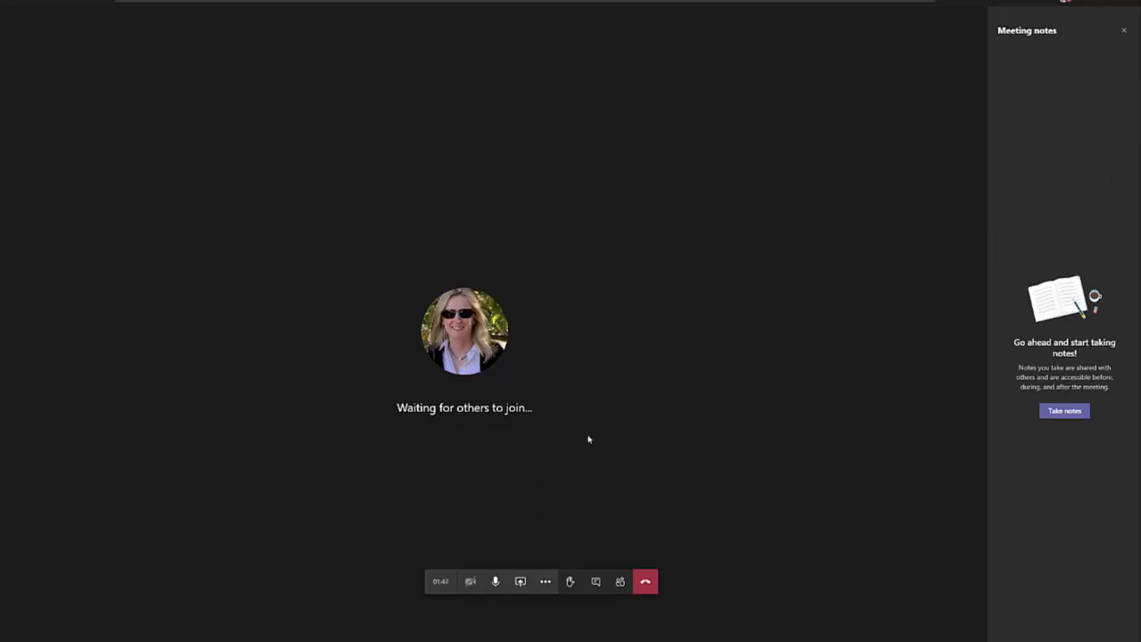
pyautogui.click(1064, 411)
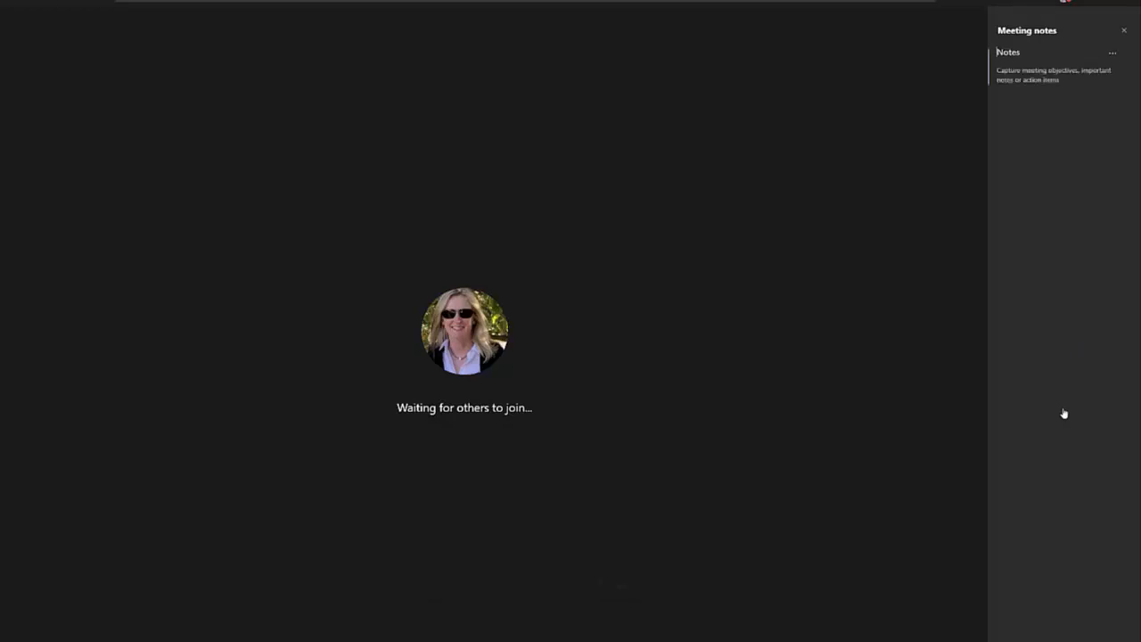
# Show the meeting details, then enter full screen and exit it with Escape
pyautogui.click(546, 581)
pyautogui.click(579, 451)
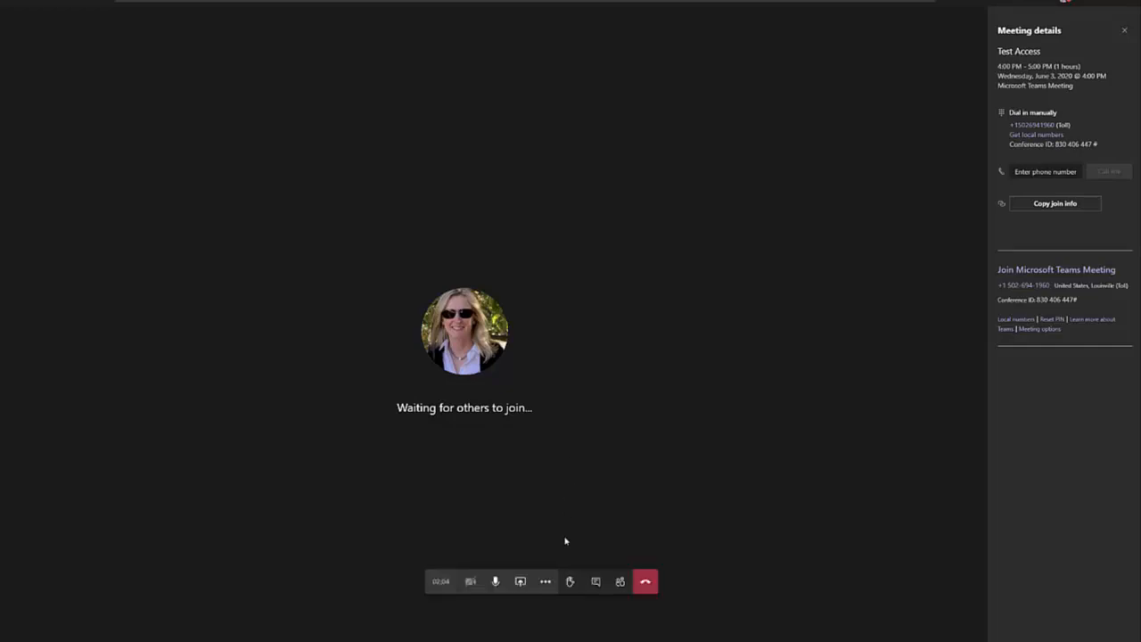
pyautogui.click(545, 581)
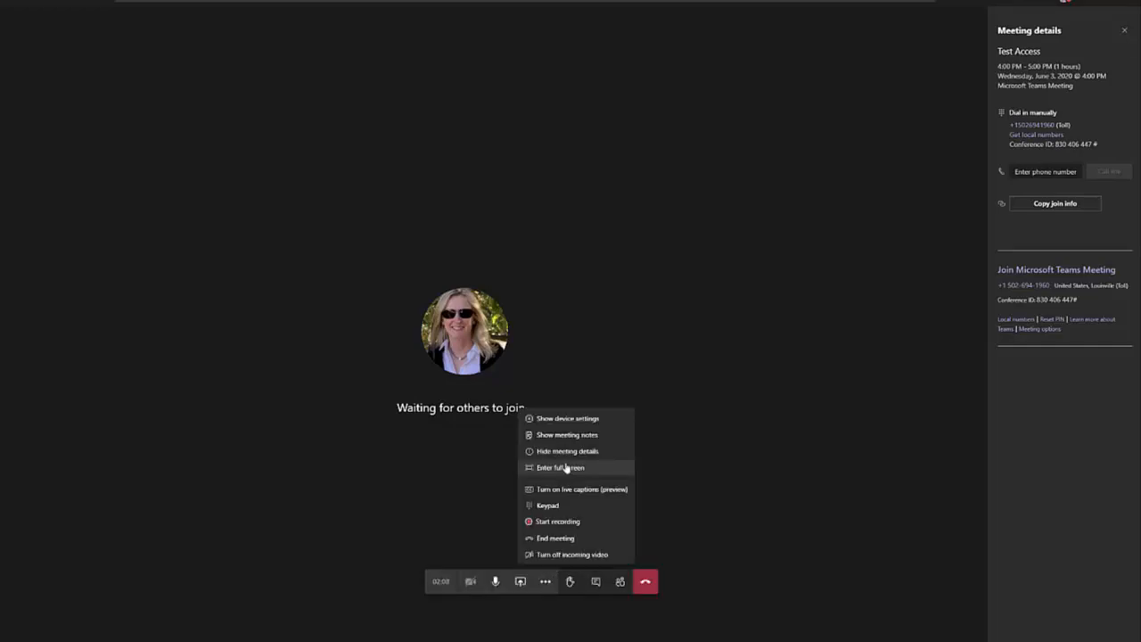
pyautogui.click(562, 467)
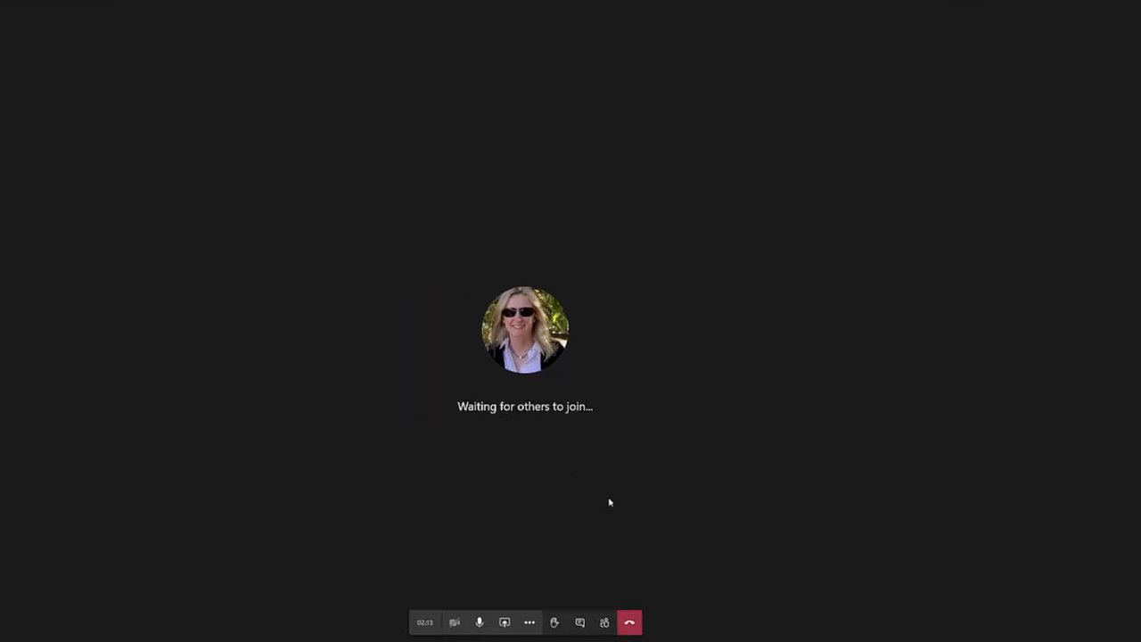
pyautogui.press('Escape')
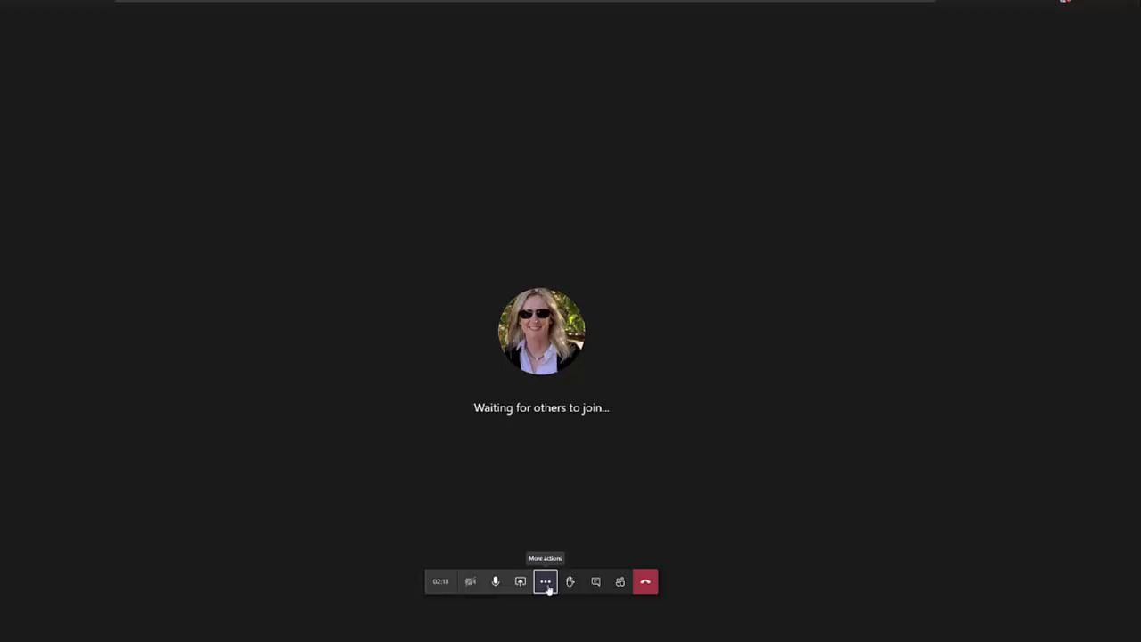
# Turn on live captions for the Team Lead Meeting call
pyautogui.click(545, 581)
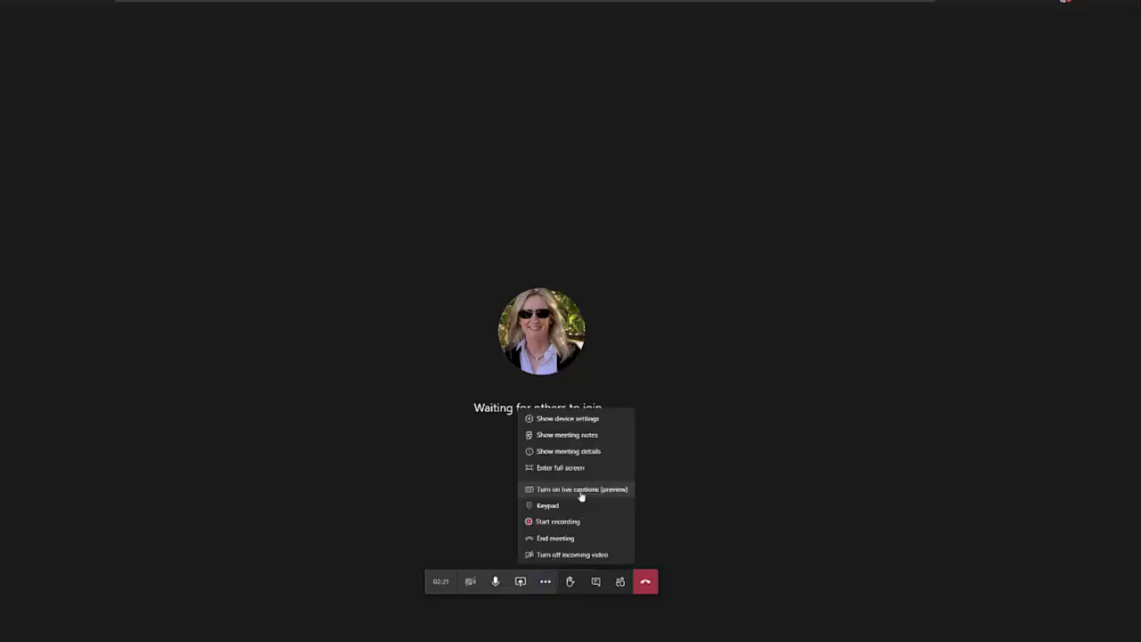
pyautogui.click(657, 476)
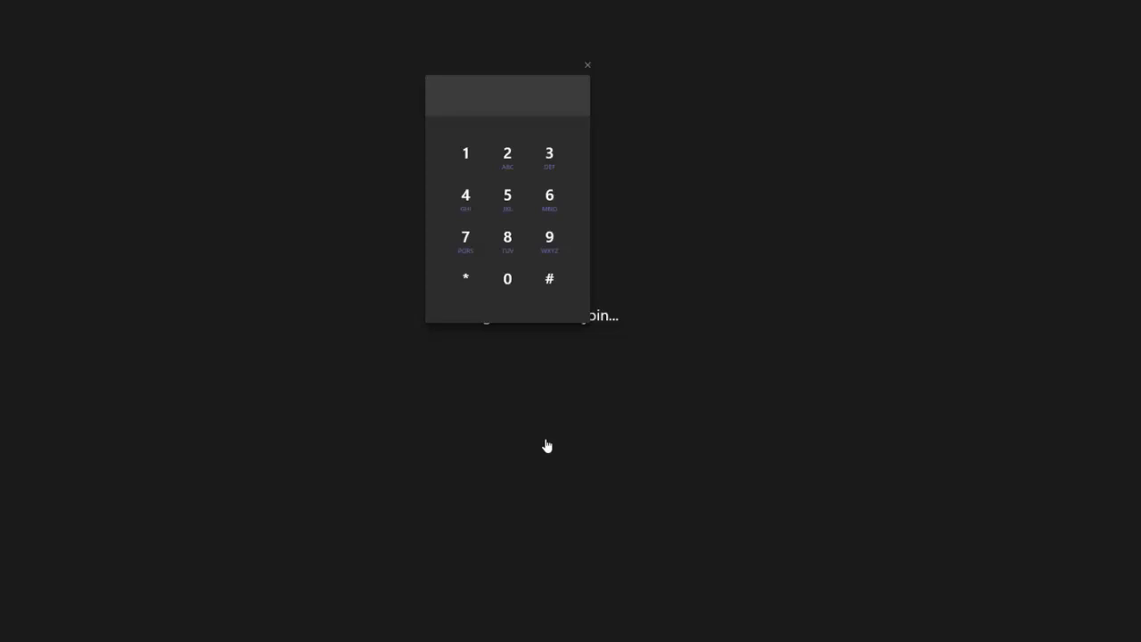
# Close the dial keypad and hang up the meeting call
pyautogui.click(588, 65)
pyautogui.click(535, 540)
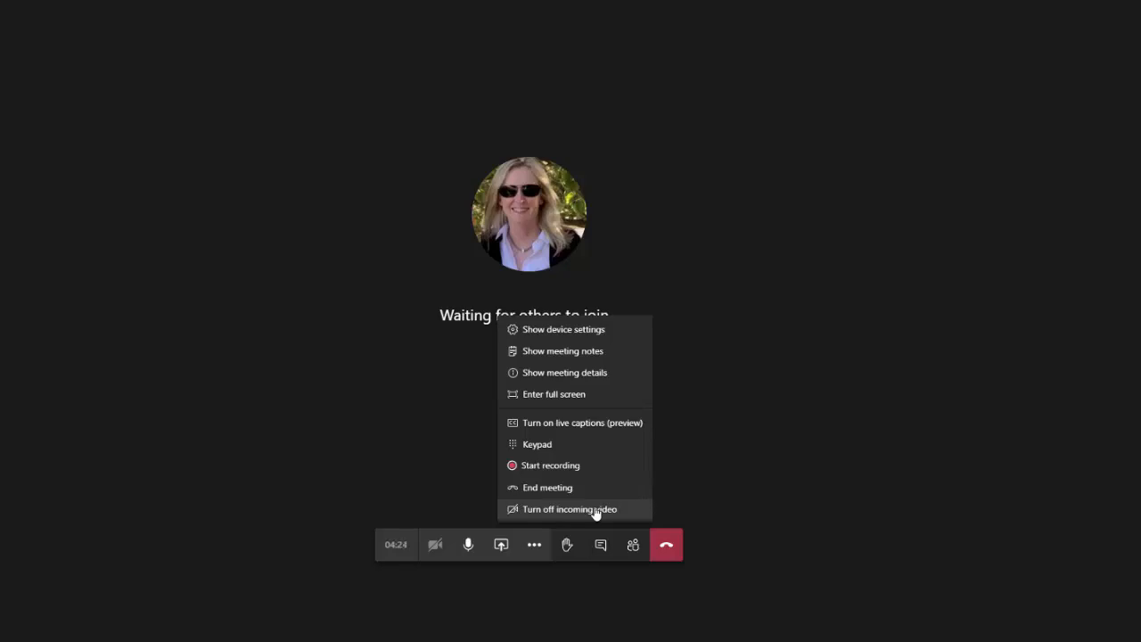
pyautogui.click(666, 544)
pyautogui.scroll(3, 901, 481)
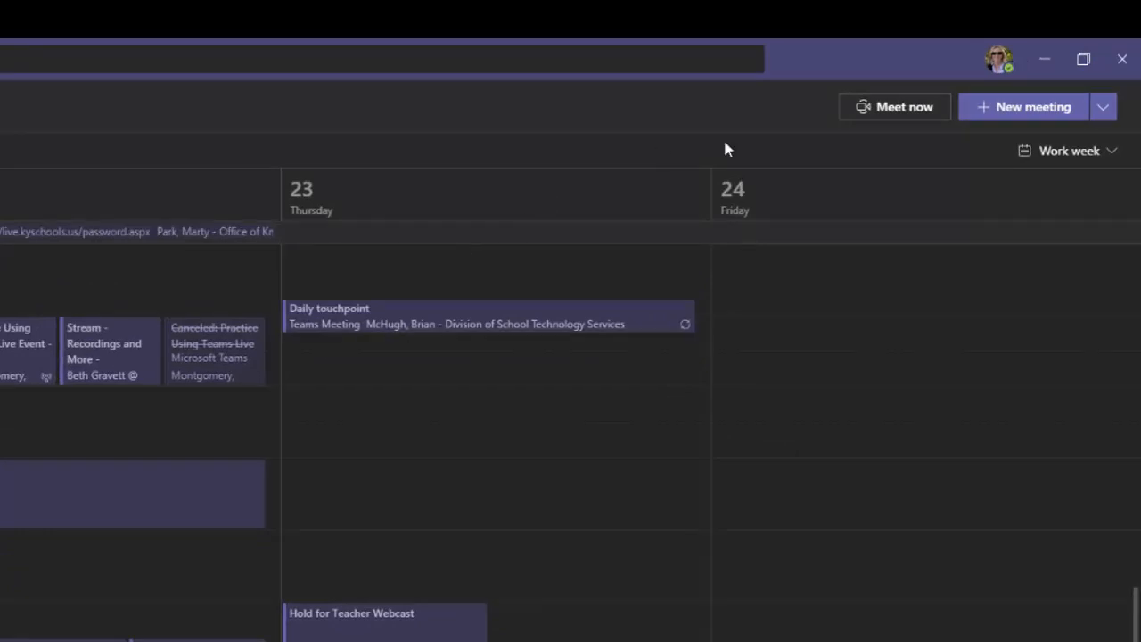
# Schedule a new 'Learn Teams' meeting for Jul 19, 2020, 8:00–8:30 PM, inviting one attendee
pyautogui.click(1052, 111)
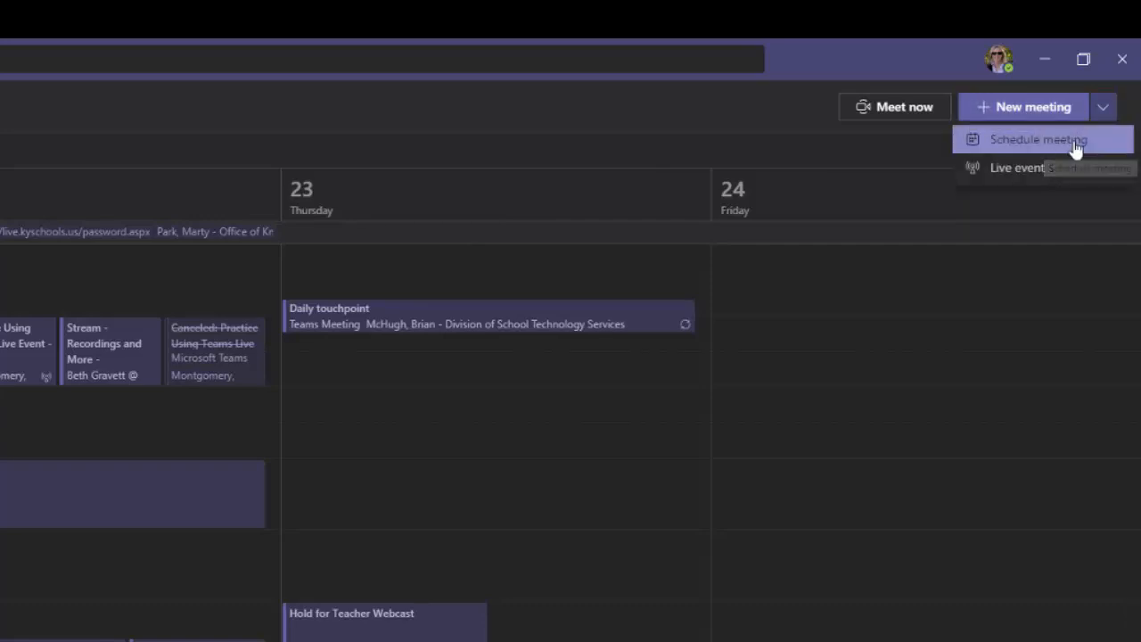
pyautogui.click(1038, 140)
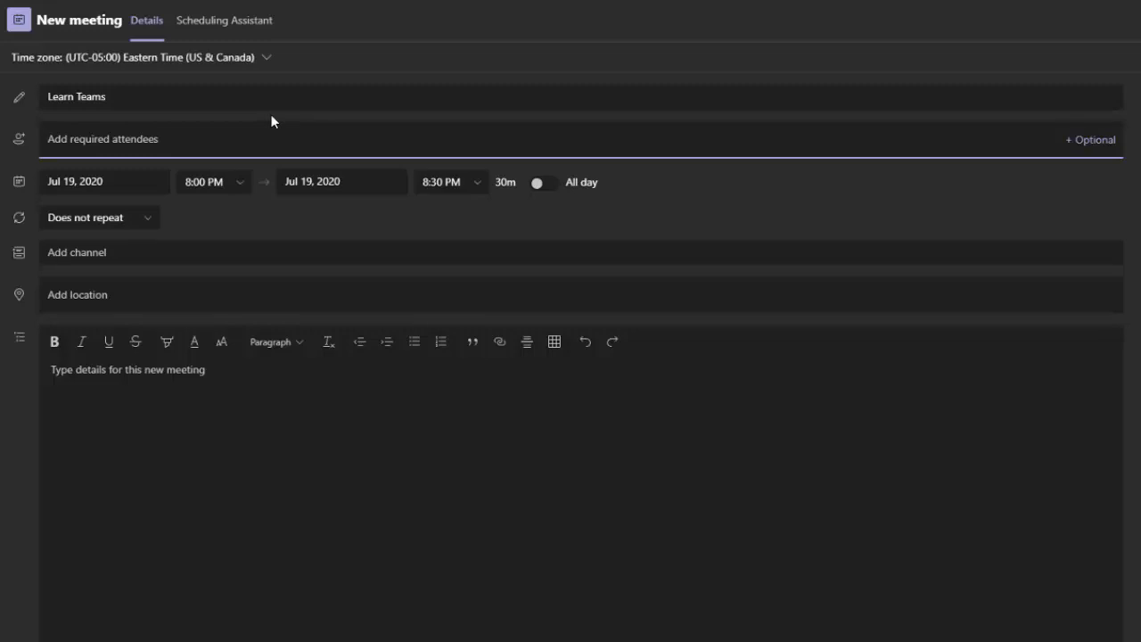
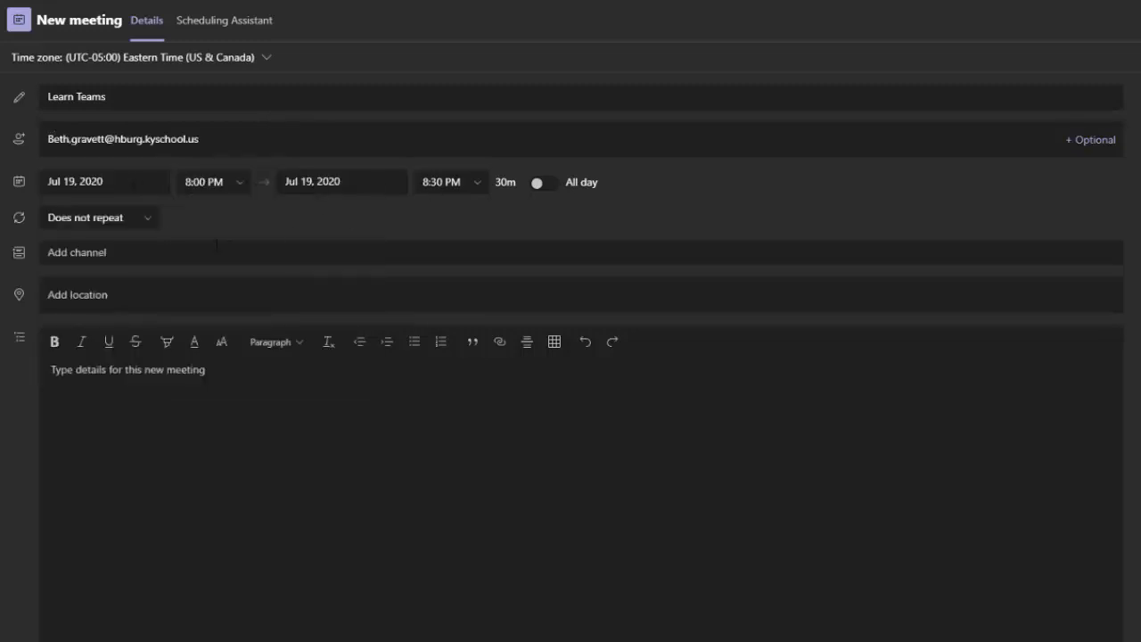
# Keep the meeting at Does not repeat and post it in Learning Teams > General
pyautogui.click(148, 220)
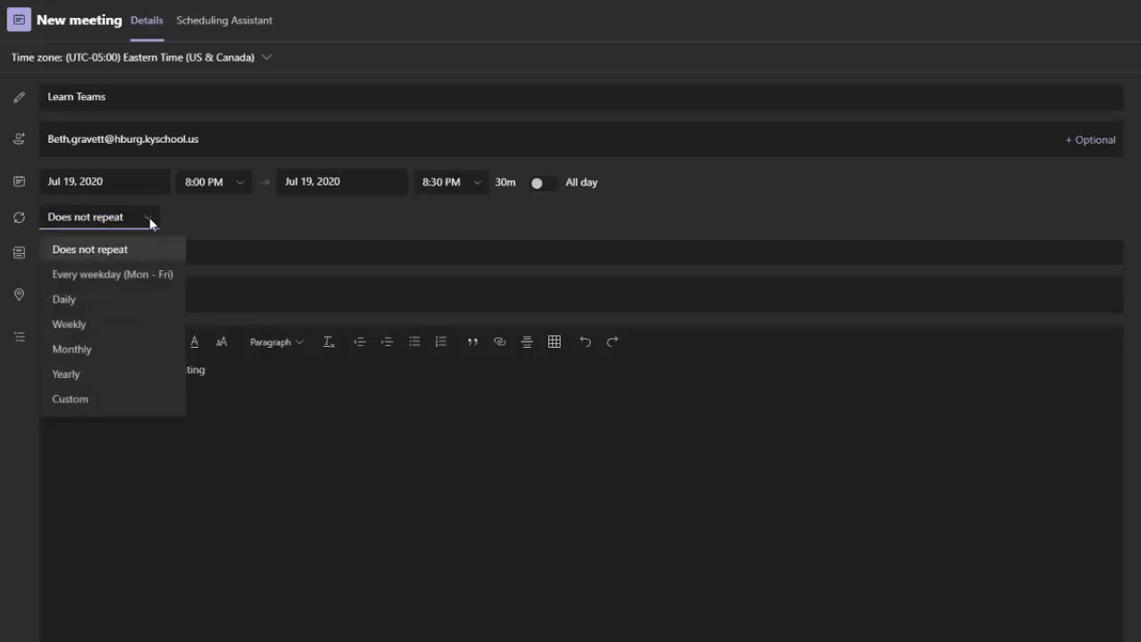
pyautogui.click(149, 216)
pyautogui.press('Tab')
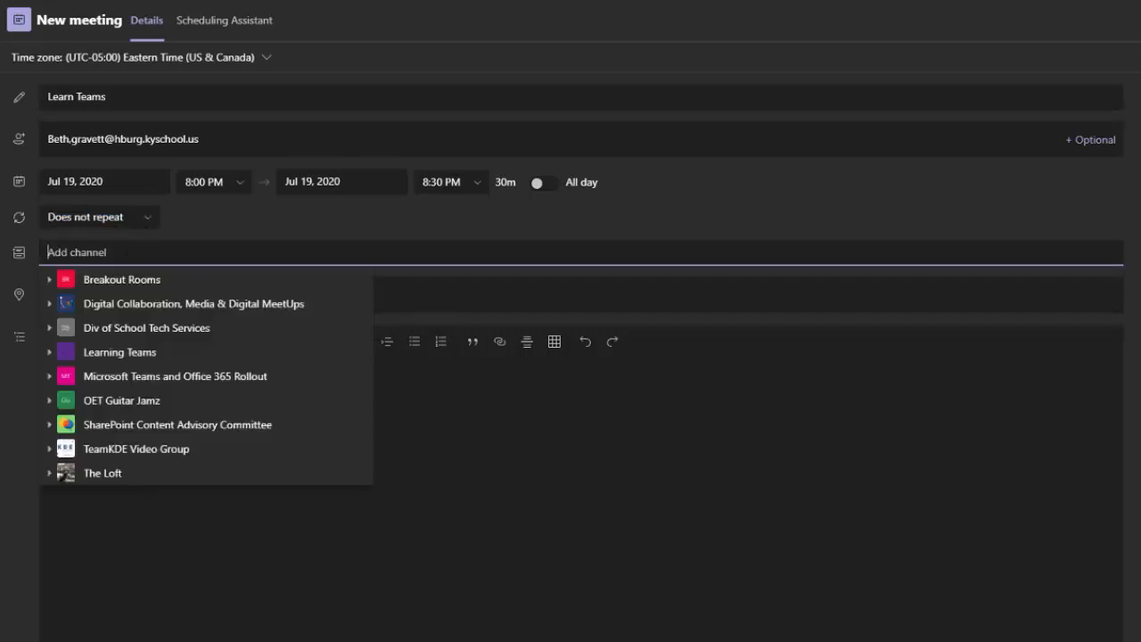
pyautogui.click(49, 352)
pyautogui.click(89, 374)
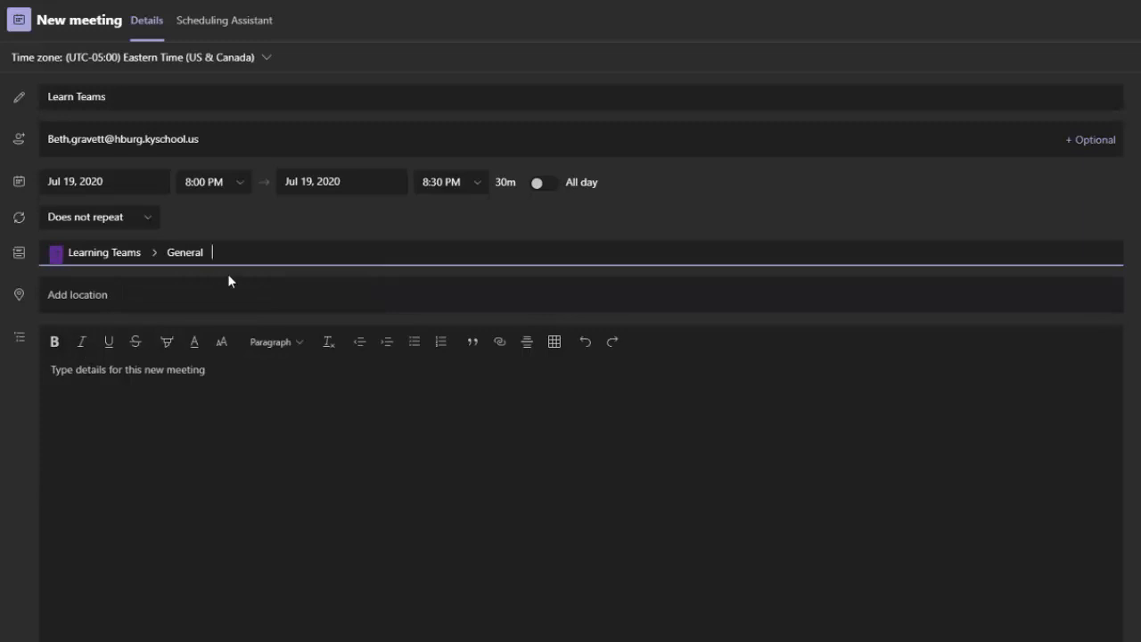
pyautogui.click(218, 385)
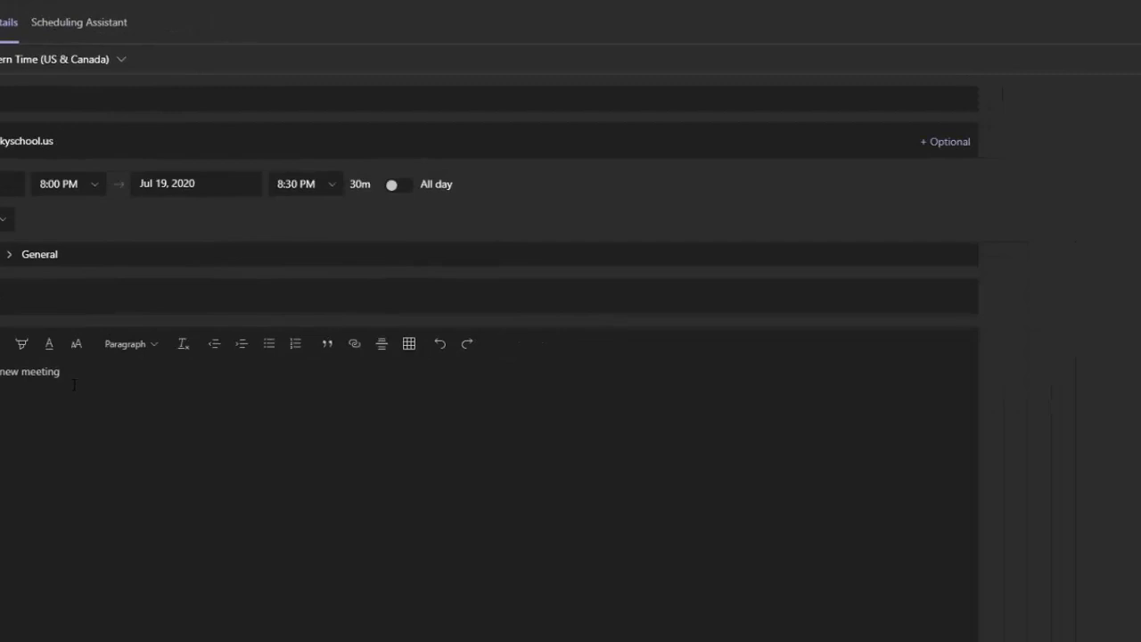
# Send the Learn Teams invitation, join an instant Meet now call, and open the participants' options menu
pyautogui.click(1004, 29)
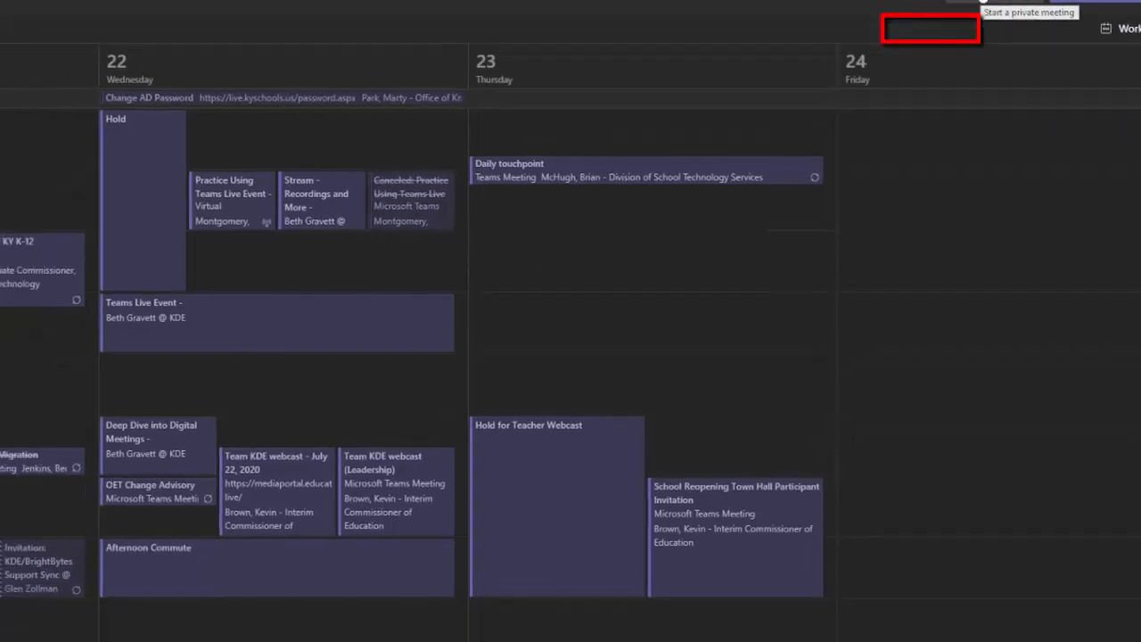
pyautogui.click(983, 3)
pyautogui.click(563, 311)
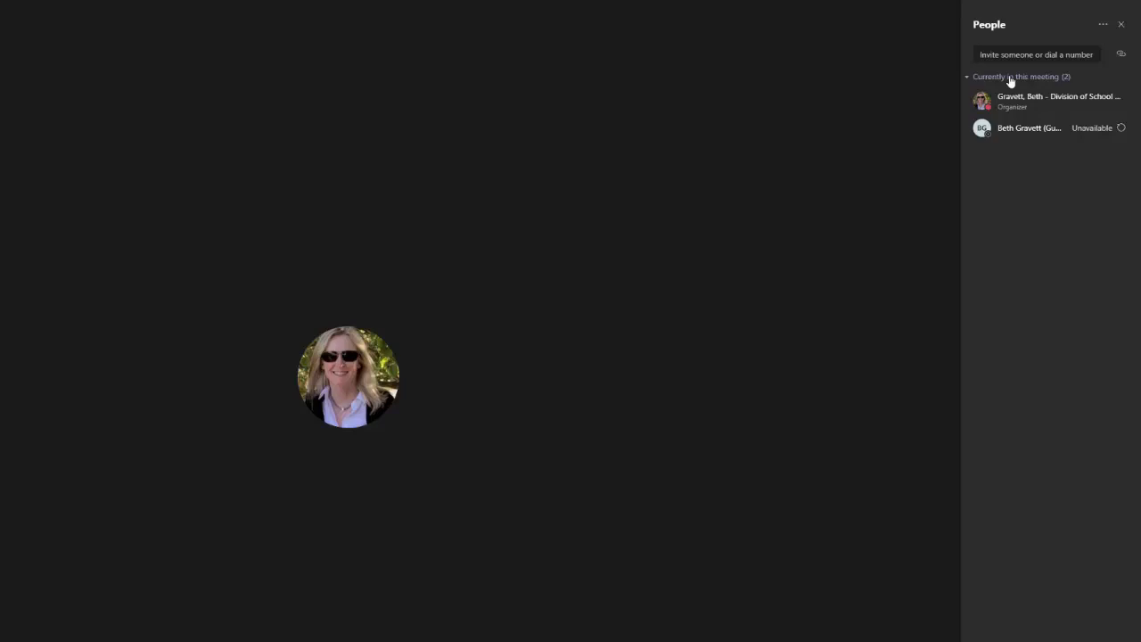
pyautogui.click(1103, 25)
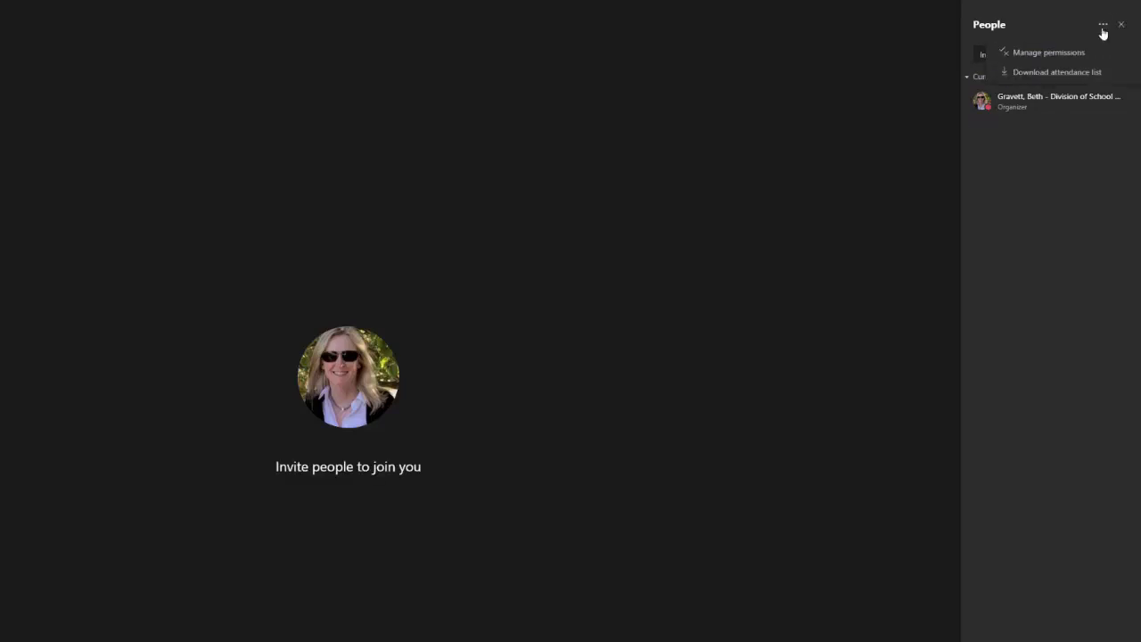